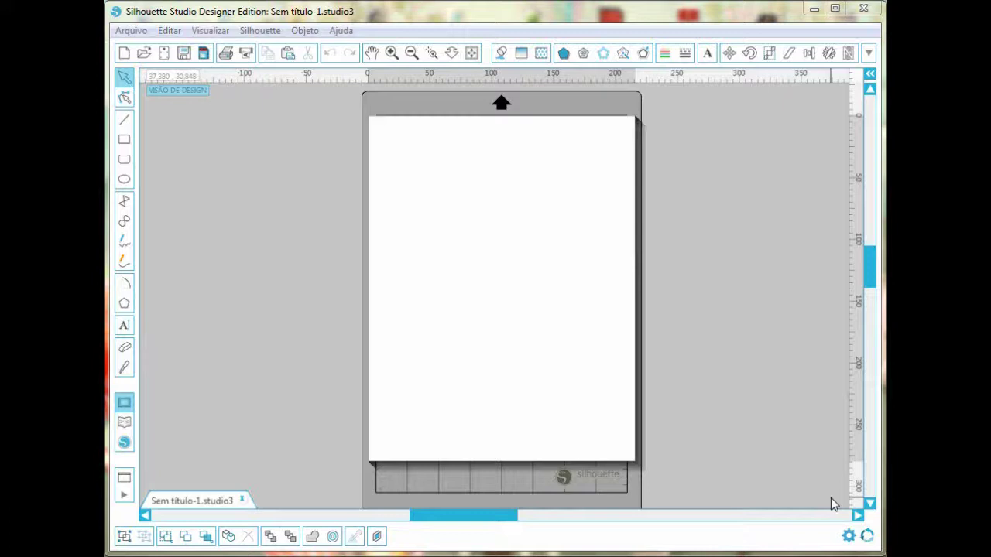
Open the pLACA1 design from the Placa folder
left_click(132, 31)
left_click(140, 64)
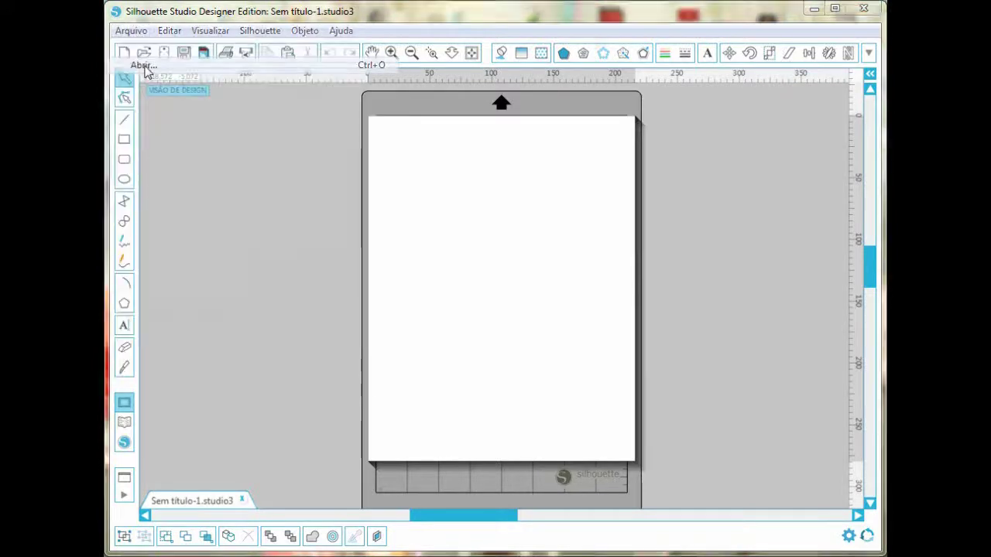
left_click(394, 136)
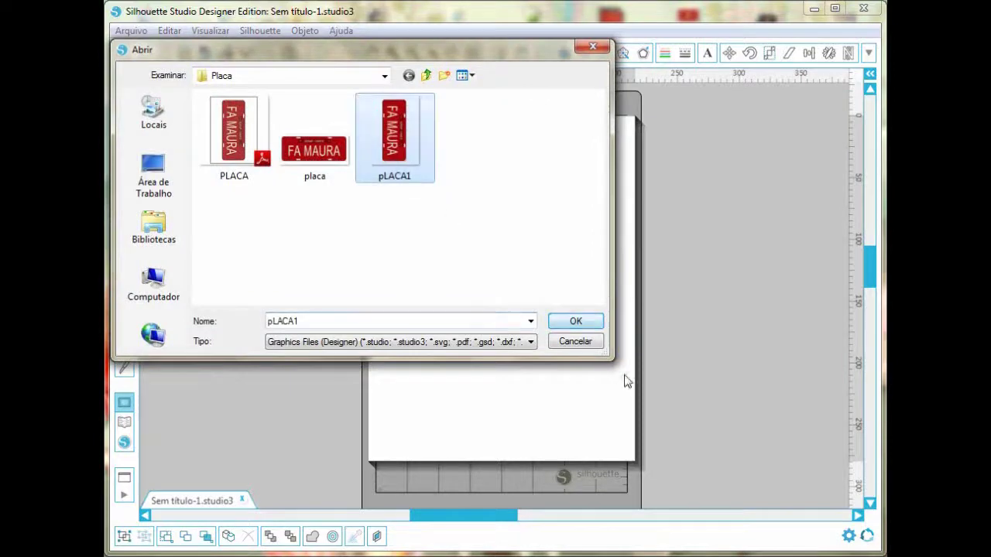
left_click(574, 323)
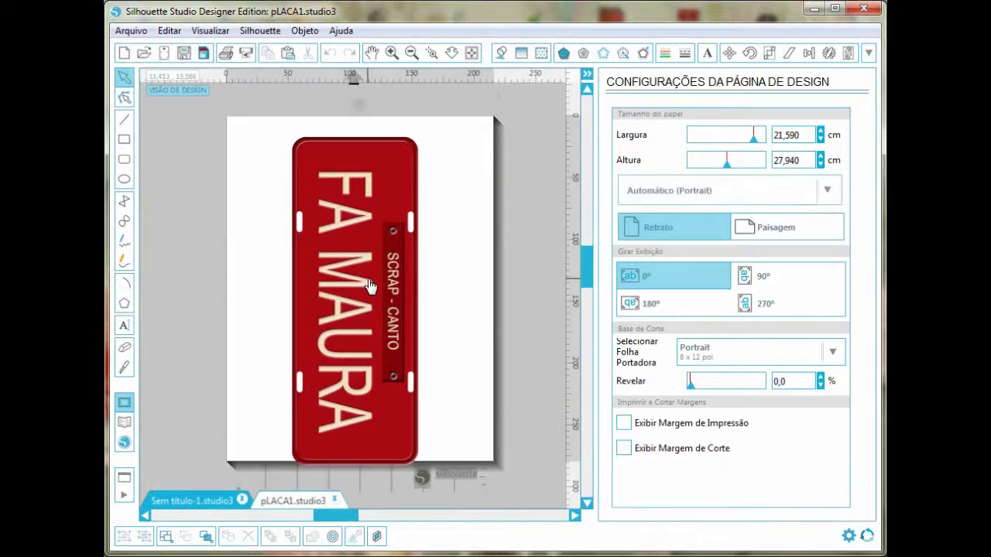
Nudge the red FA MAURA plate slightly up on the page
left_click_drag(366, 281, 370, 270)
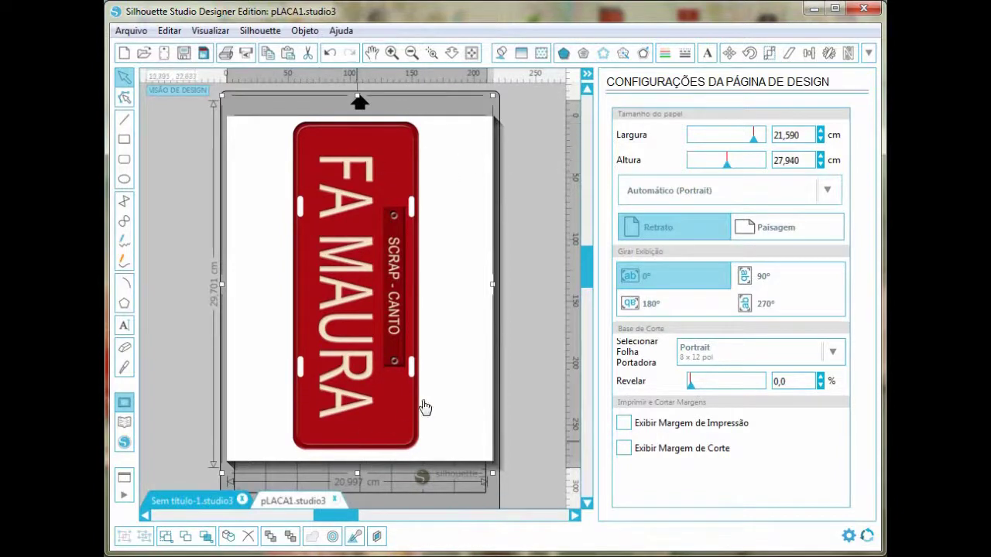
left_click(548, 269)
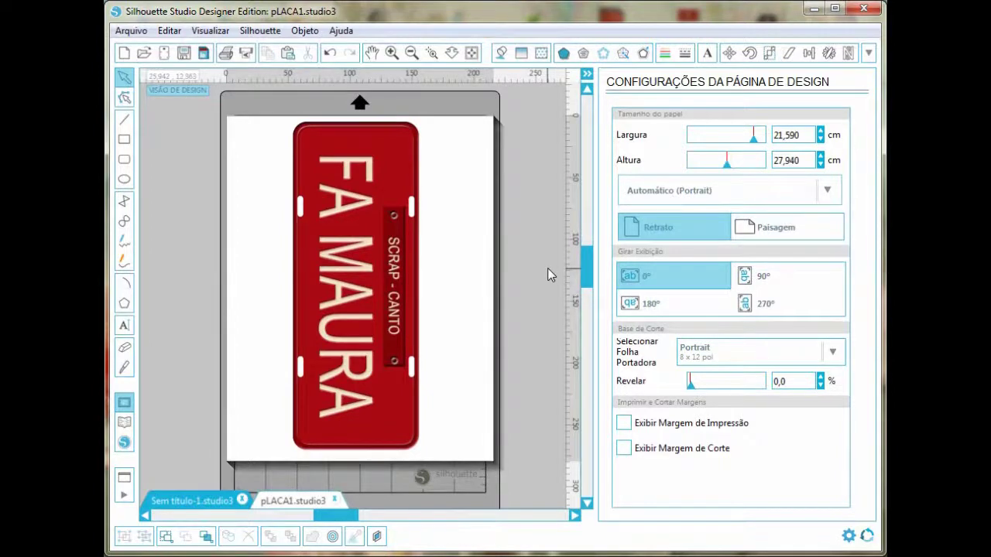
left_click(869, 54)
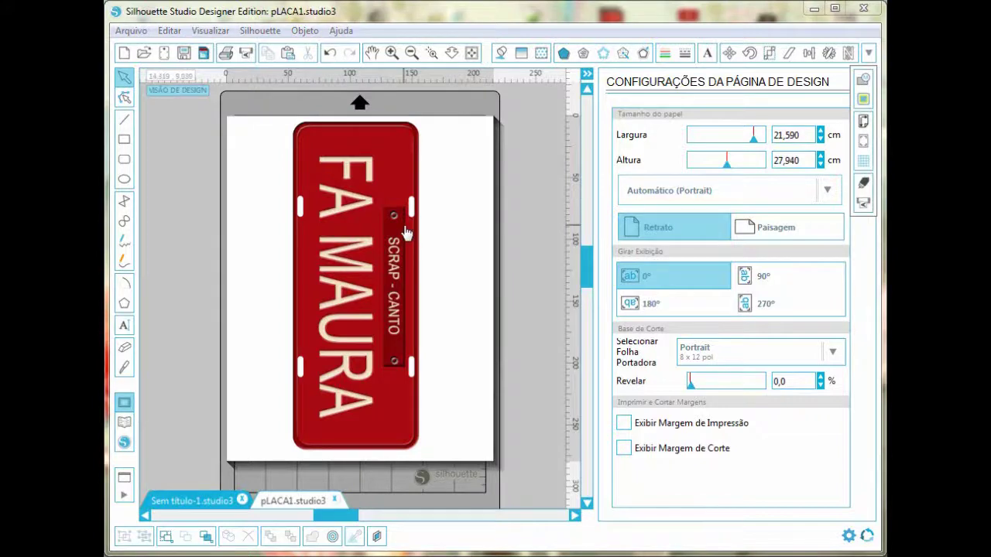
Set the registration mark style to Tipo 1 (CAMEO, Portrait)
left_click(863, 141)
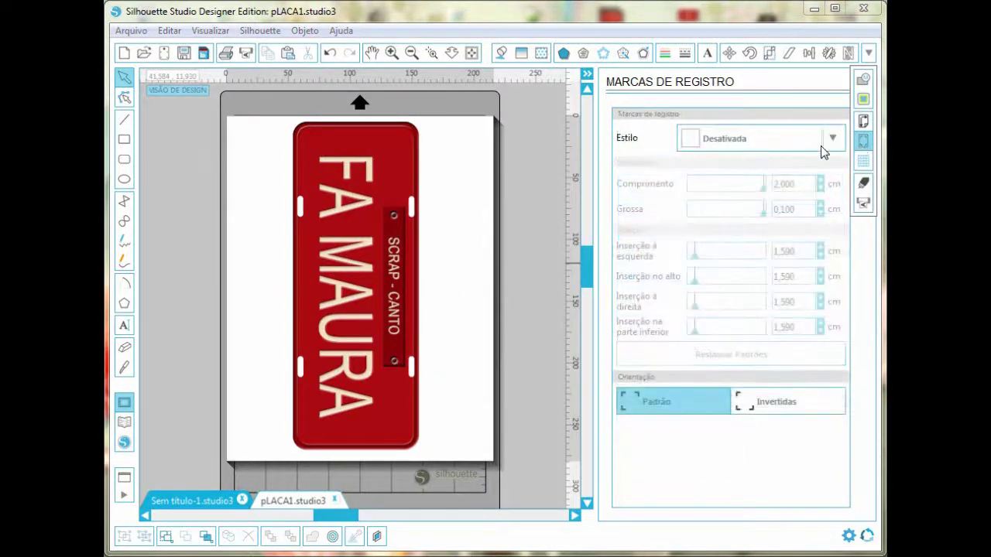
left_click(833, 139)
left_click(794, 199)
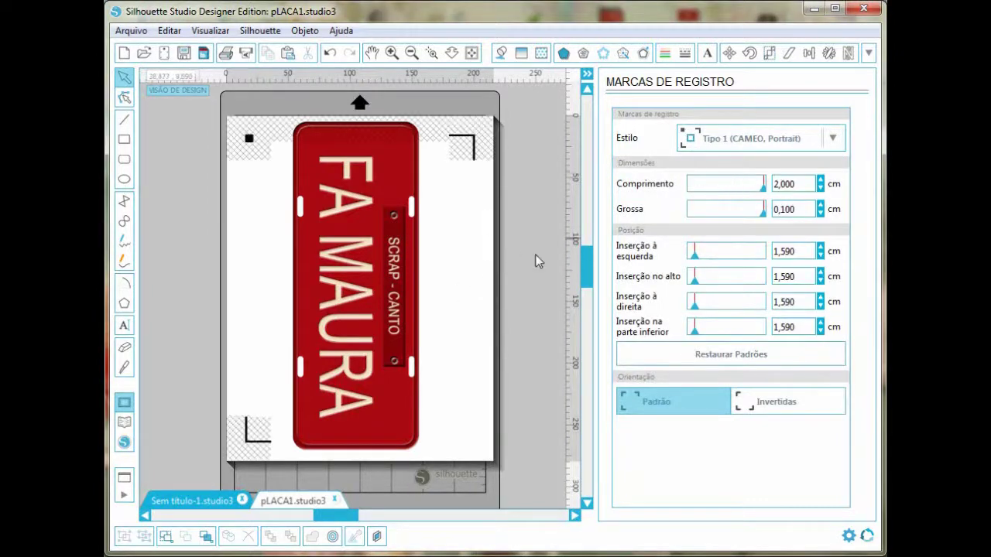
Shrink the plate slightly and move it toward the page's left
left_click(392, 294)
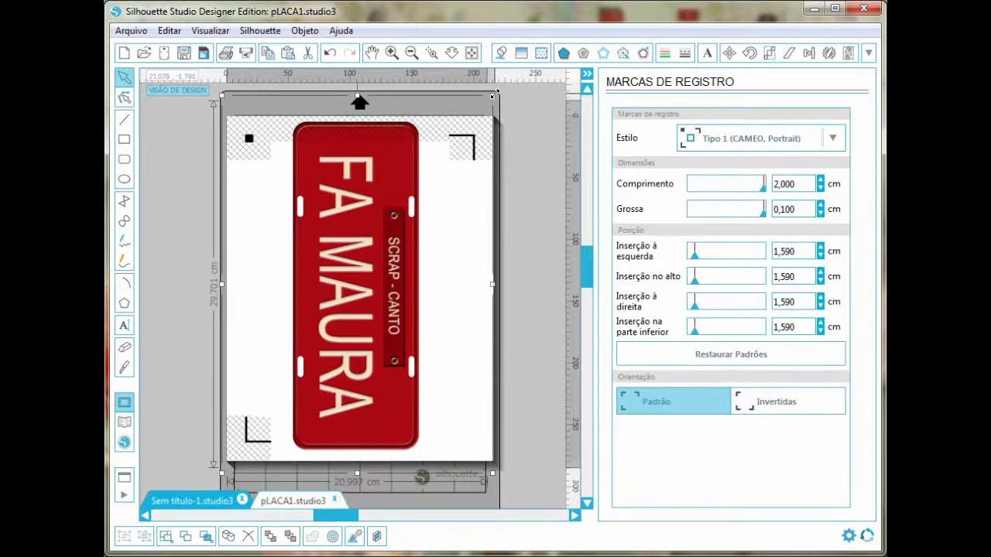
left_click_drag(494, 94, 473, 109)
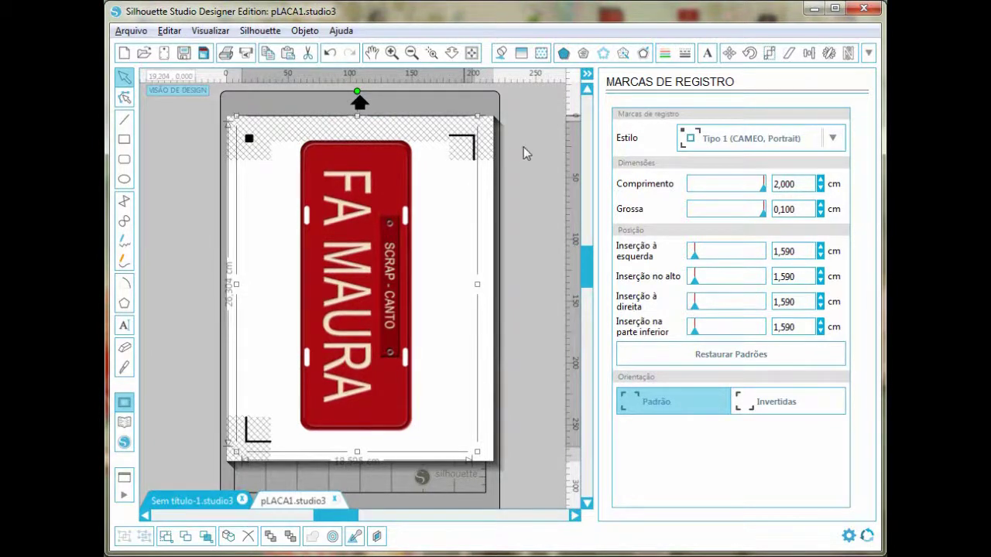
left_click(461, 191)
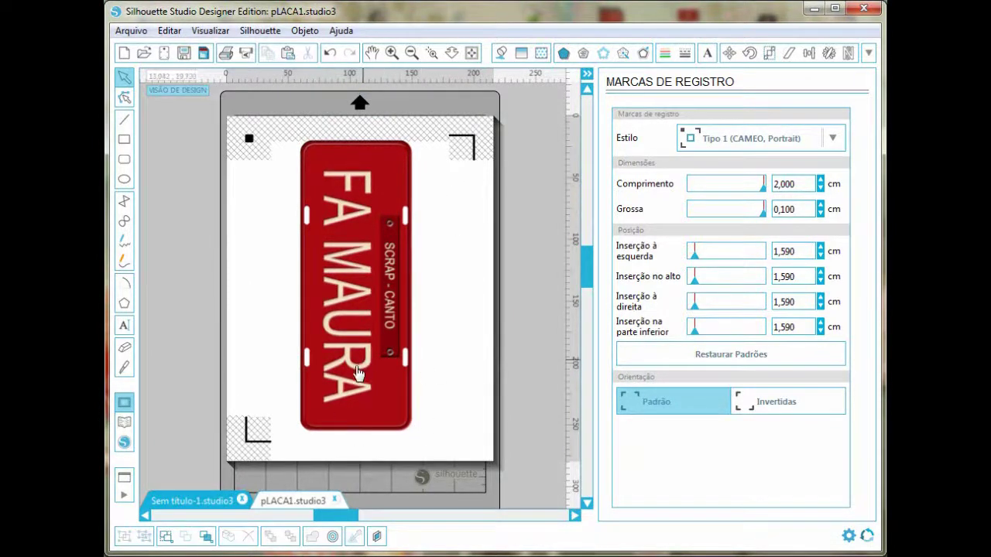
left_click_drag(357, 374, 321, 367)
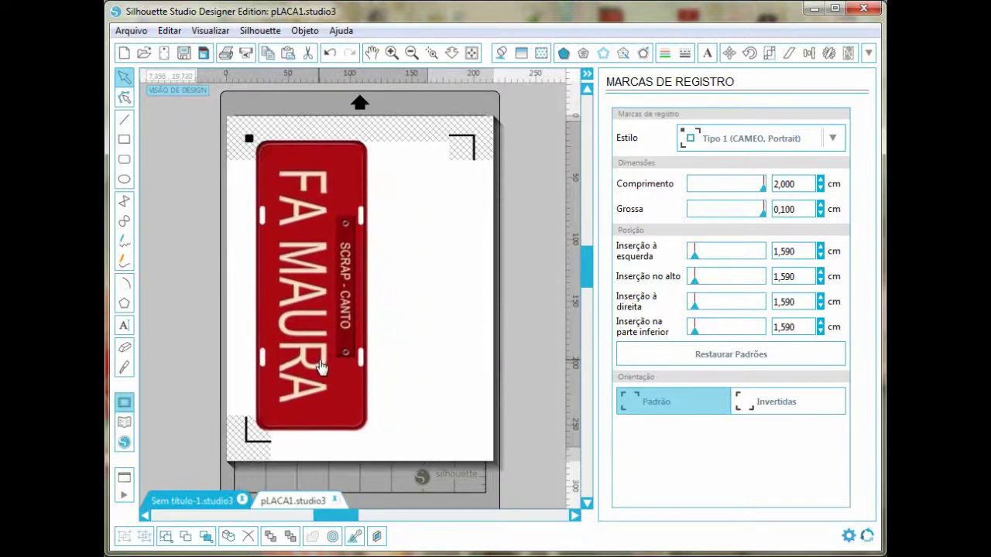
left_click_drag(322, 367, 323, 369)
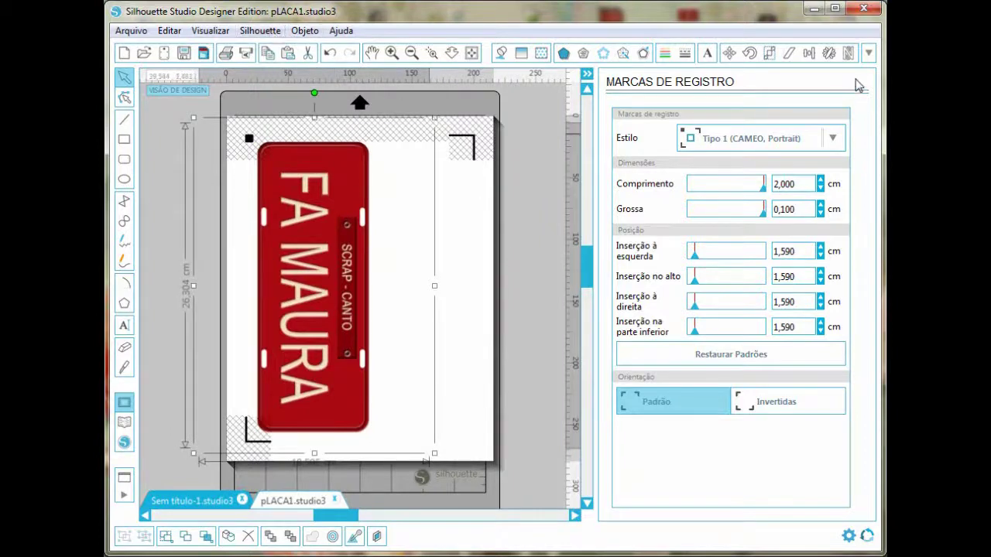
Duplicate the red plate to the right with Duplicar à Direita and place the copy beside the original
left_click(587, 74)
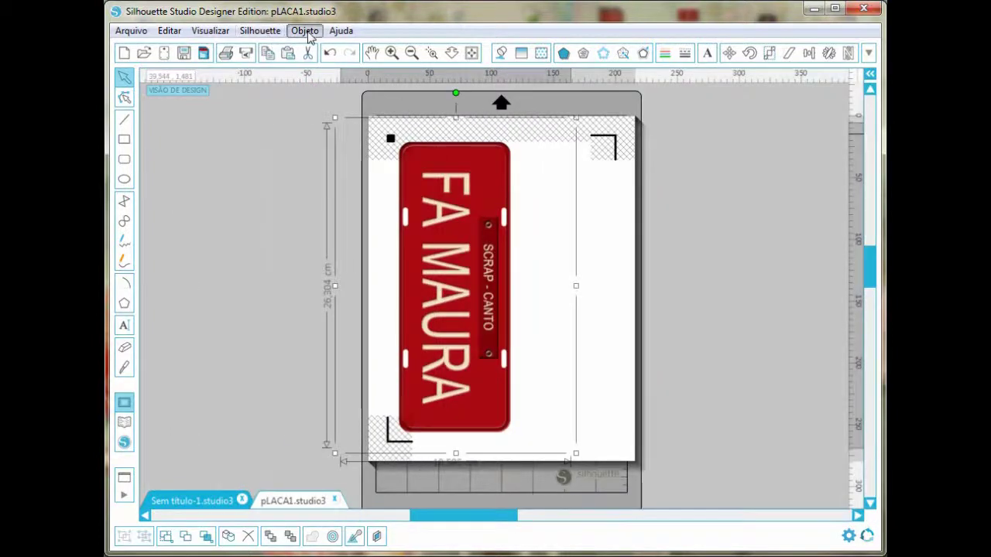
left_click(305, 30)
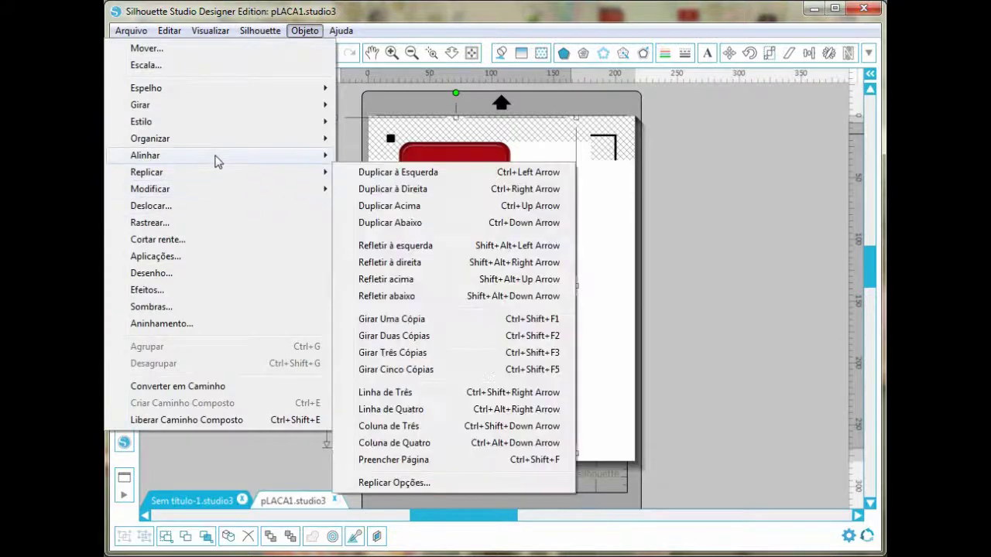
mouse_move(147, 172)
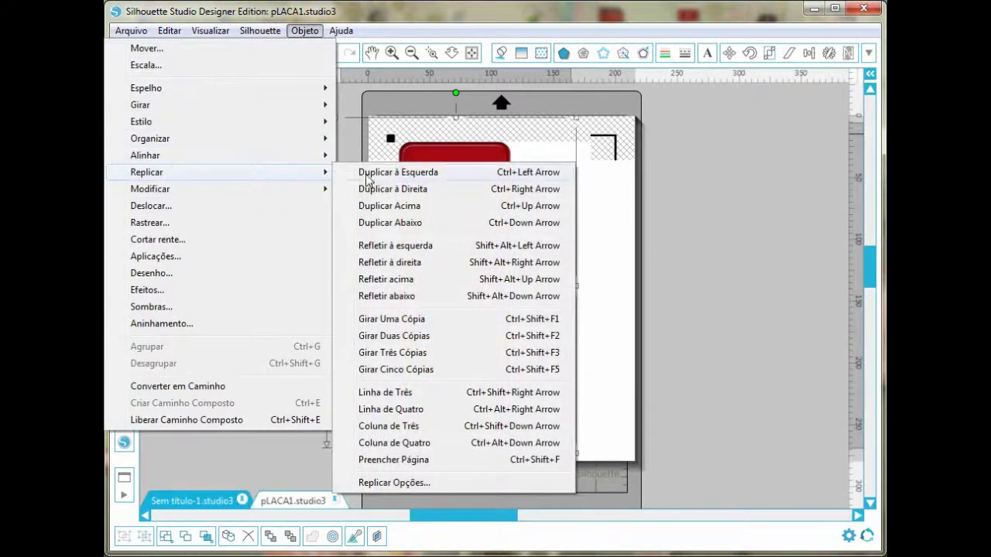
left_click(377, 192)
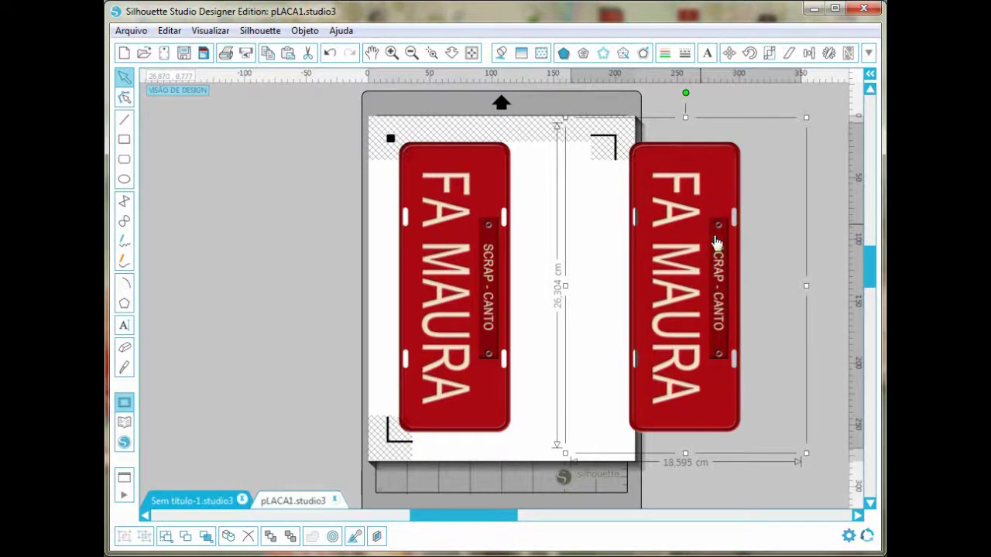
left_click_drag(716, 245, 615, 245)
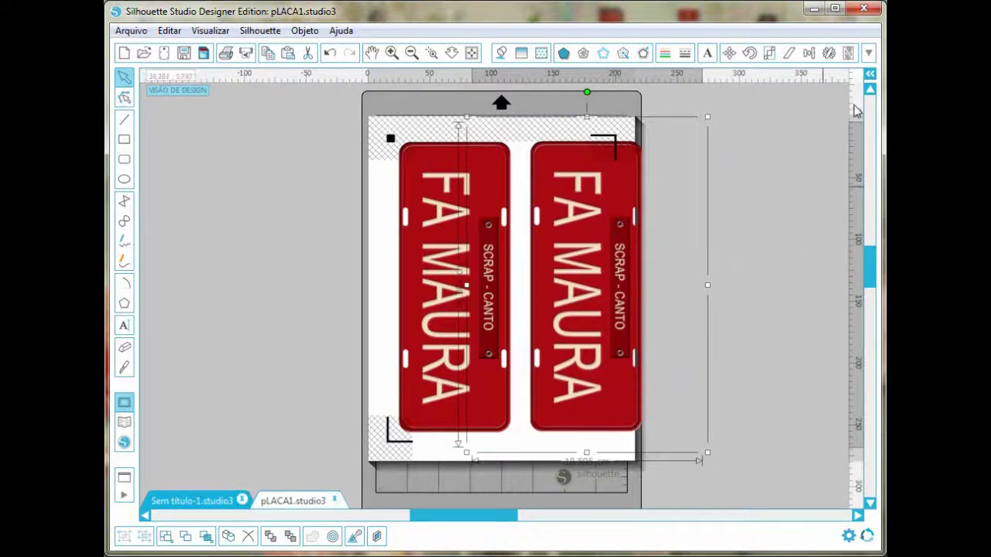
Apply a Gamma effect at 0,0 to the duplicate plate, turning it solid black
left_click(623, 53)
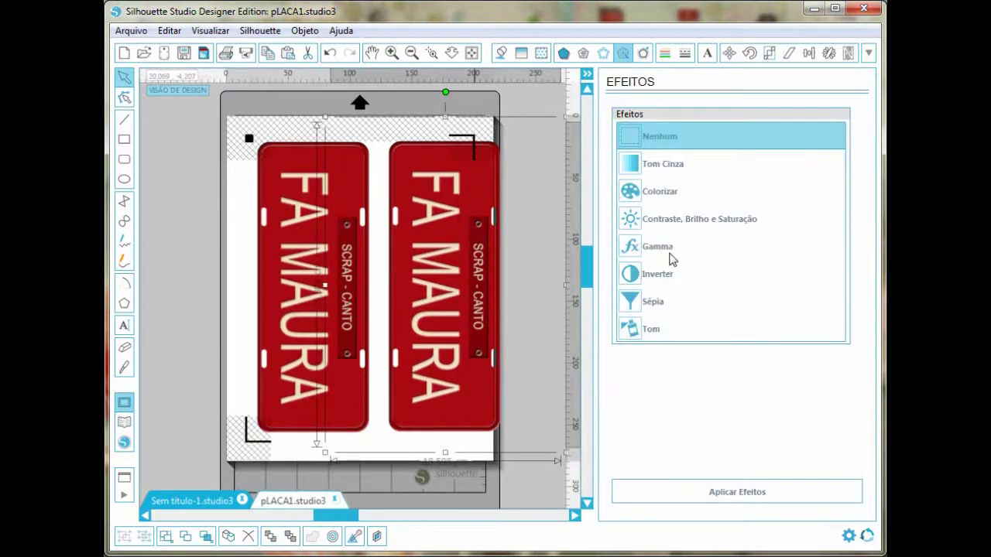
left_click(657, 248)
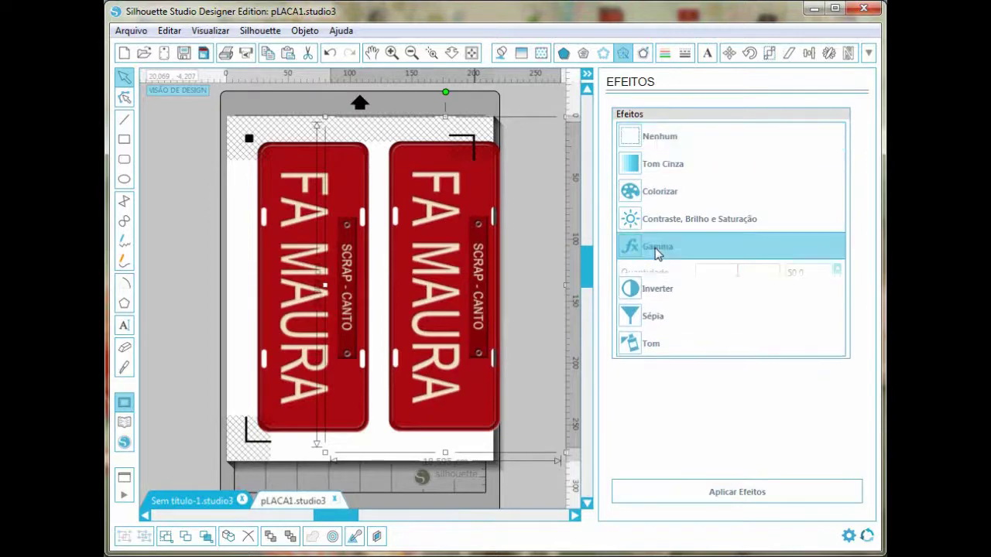
left_click_drag(736, 280, 701, 280)
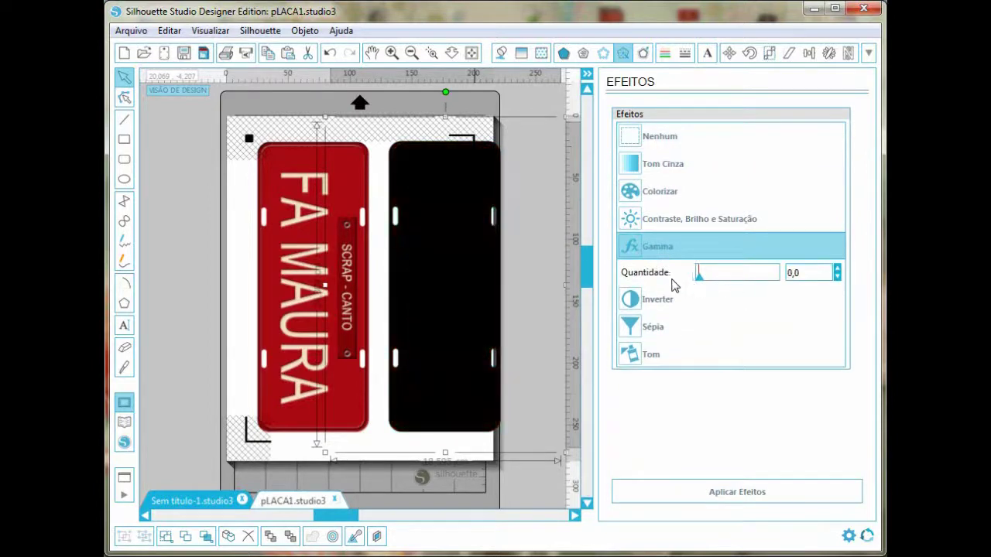
left_click(716, 496)
left_click(741, 495)
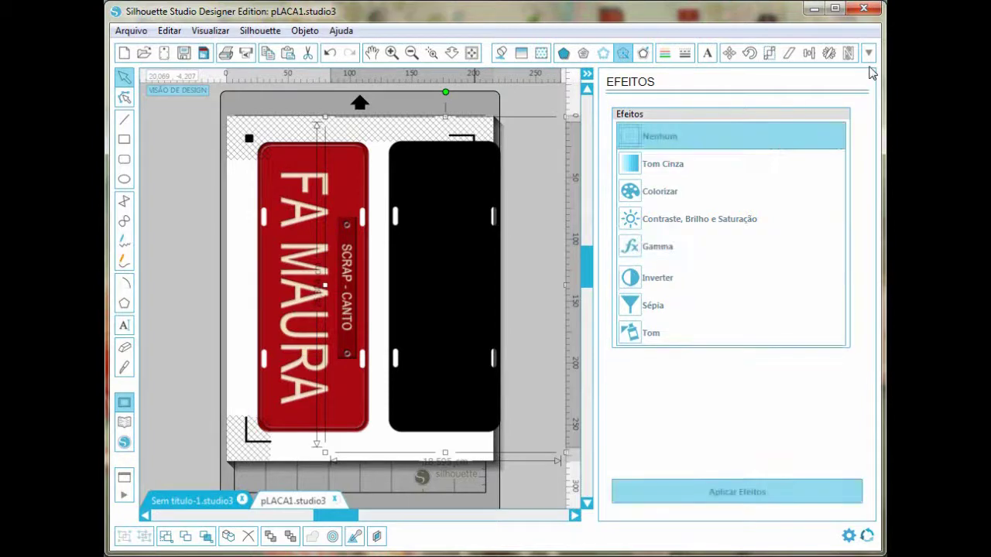
left_click(869, 52)
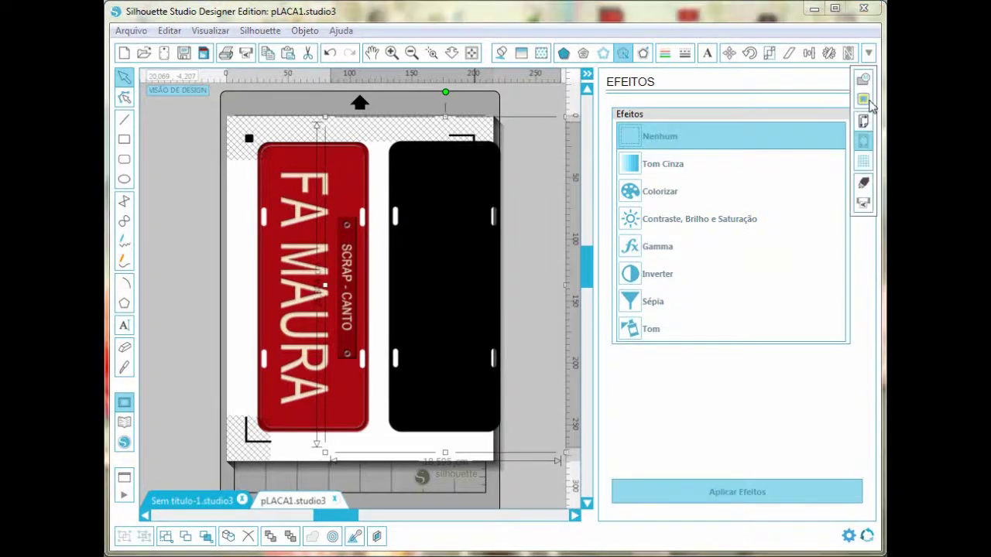
Trace the black plate copy with the Filtro Alto high-pass filter turned off
left_click(863, 99)
left_click(736, 143)
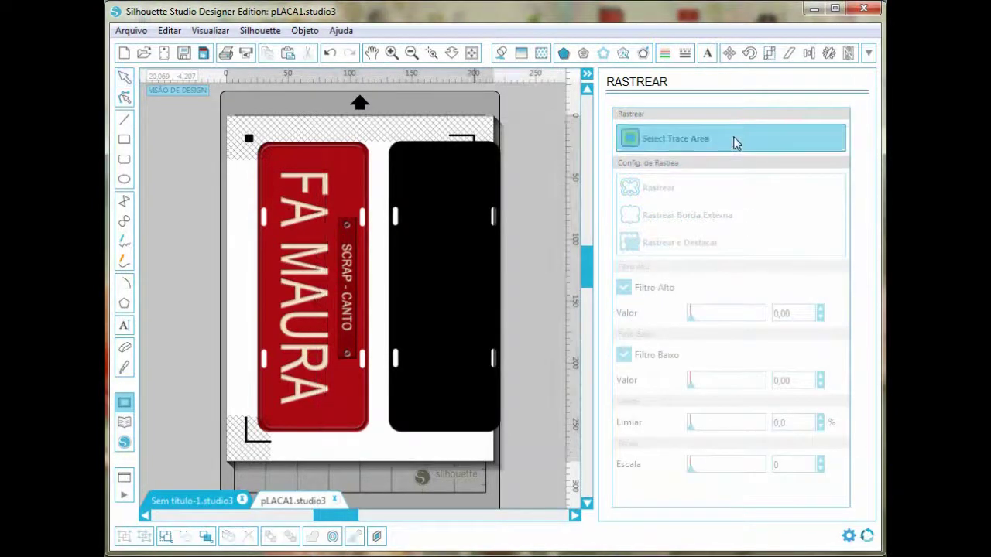
left_click_drag(381, 130, 519, 446)
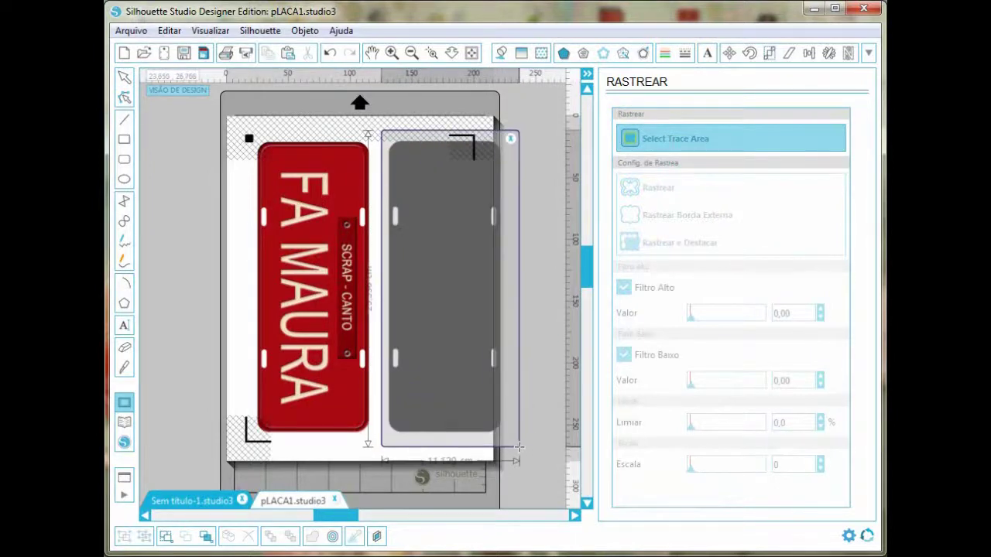
left_click(624, 289)
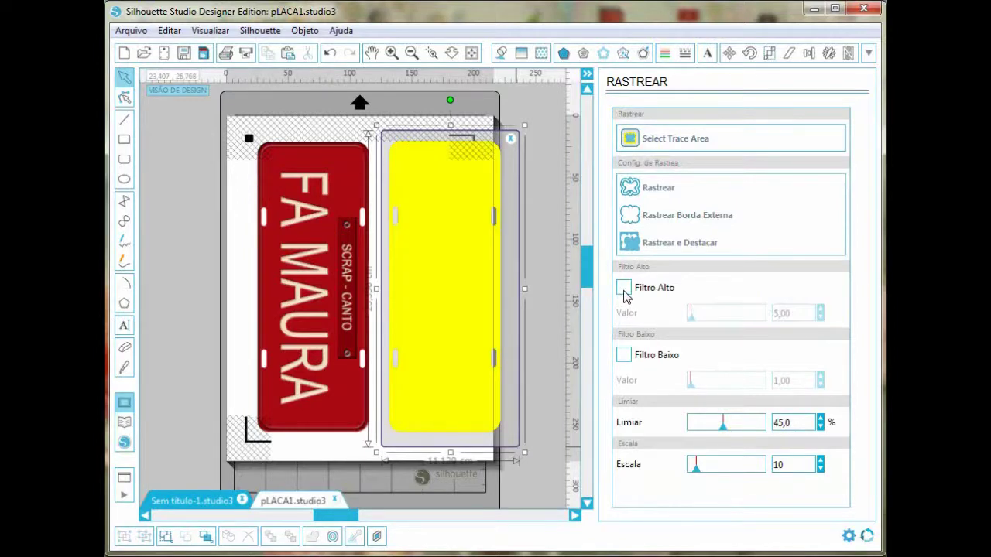
left_click(651, 196)
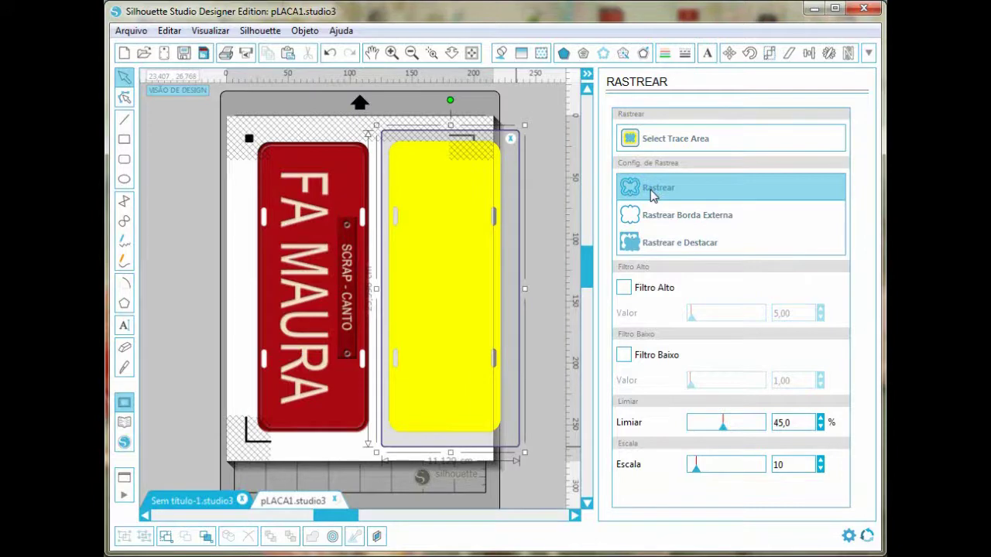
left_click(651, 196)
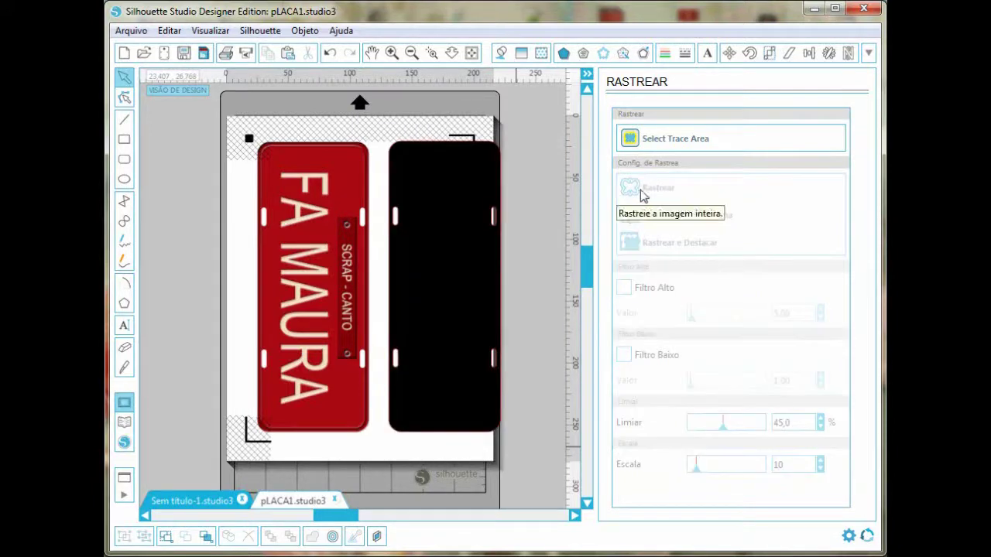
Delete the original image and align the traced outline behind the red plate
left_click_drag(473, 279, 471, 281)
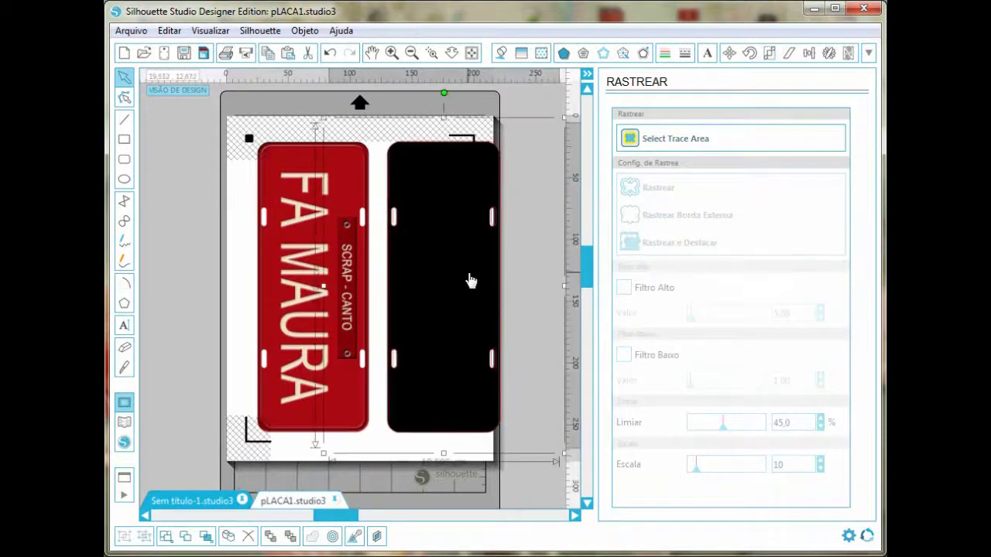
key("Delete")
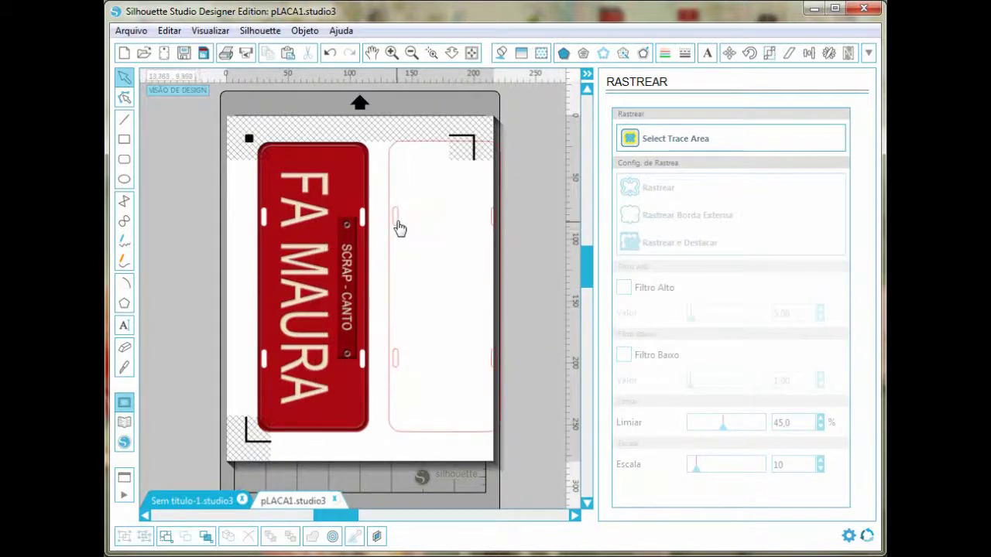
mouse_move(383, 230)
left_mouse_down()
mouse_move(304, 236)
mouse_move(415, 237)
left_mouse_up()
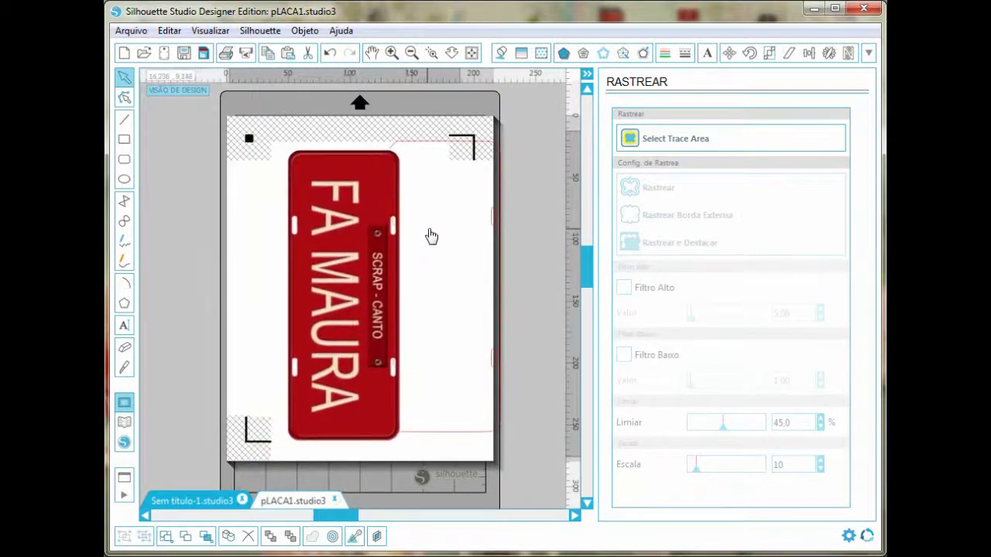
mouse_move(431, 151)
left_mouse_down()
mouse_move(333, 170)
mouse_move(332, 158)
left_mouse_up()
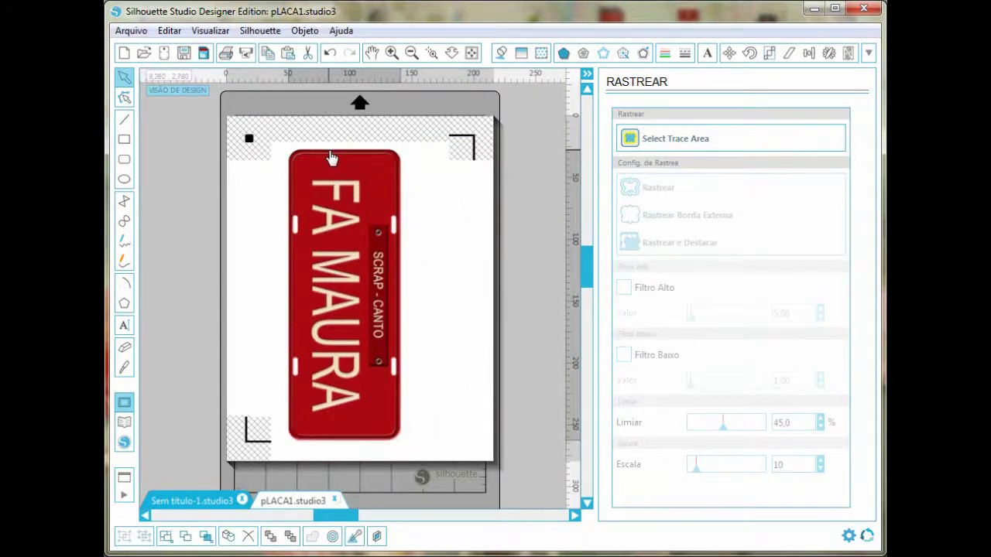
Zoom in to inspect the traced outline around the red plate
key("Escape")
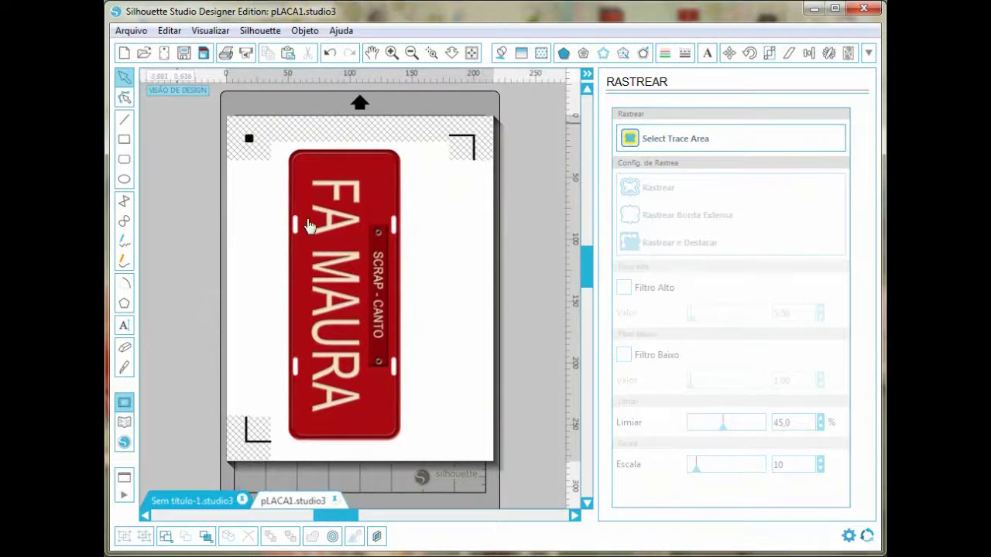
left_click_drag(186, 164, 475, 463)
scroll(495, 465, "down", 2)
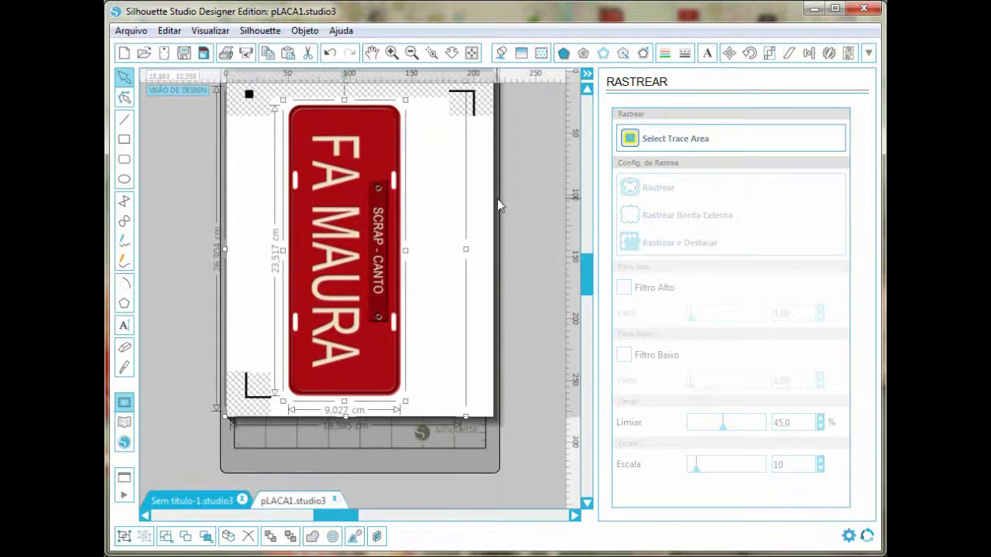
scroll(450, 227, "up", 1)
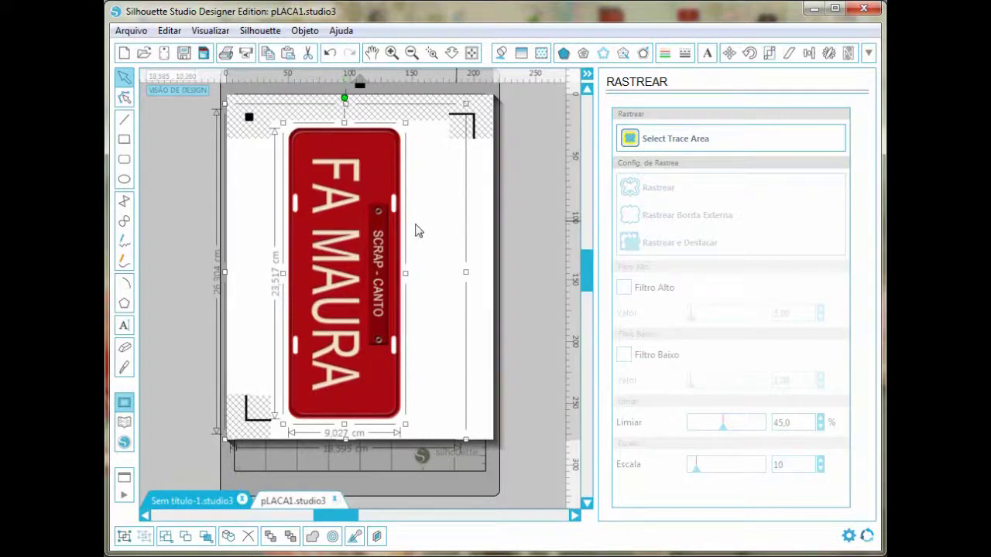
left_click(482, 182)
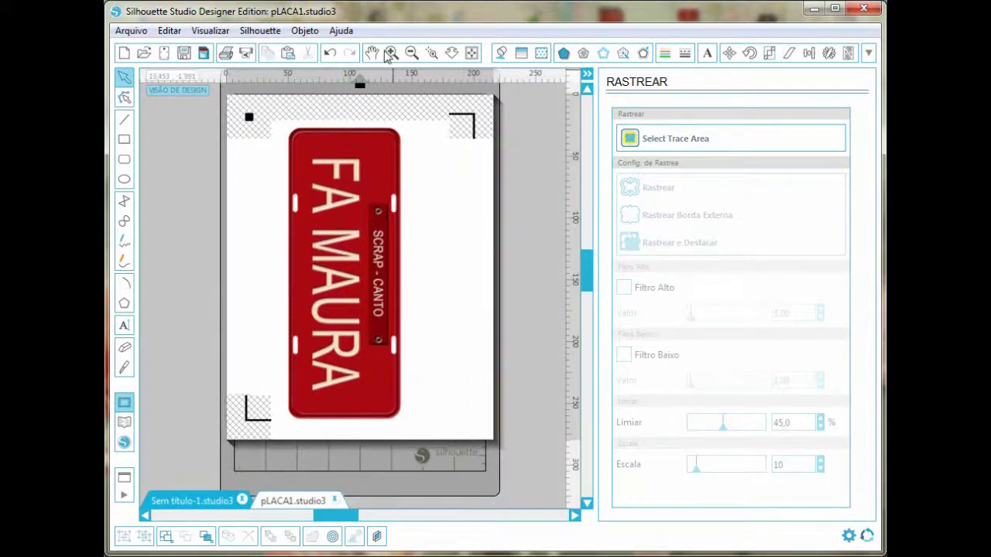
left_click(391, 52)
left_click(392, 51)
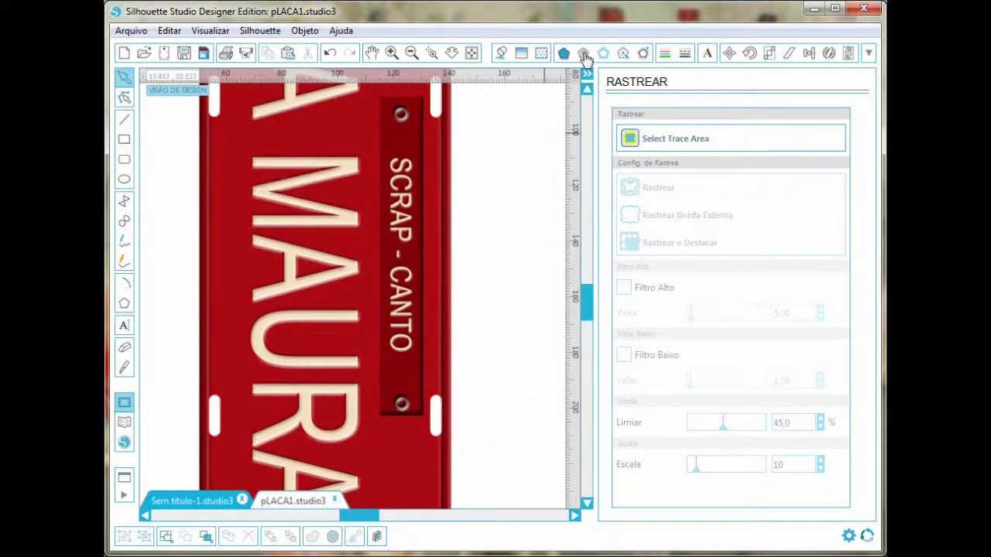
Collapse the Rastrear panel and zoom back out to show the whole page
left_click(587, 74)
scroll(722, 300, "up", 1)
scroll(726, 301, "up", 1)
scroll(728, 300, "up", 1)
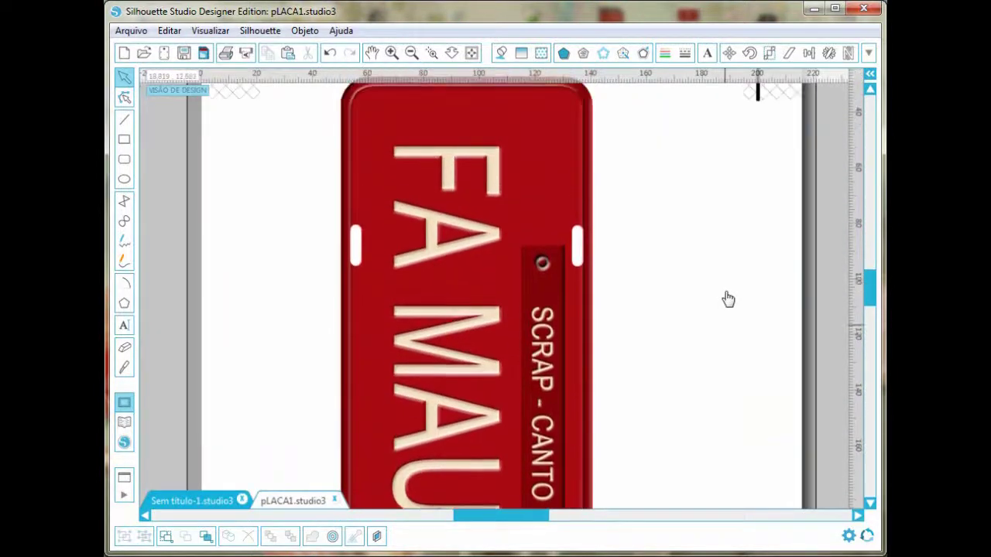
scroll(725, 298, "up", 1)
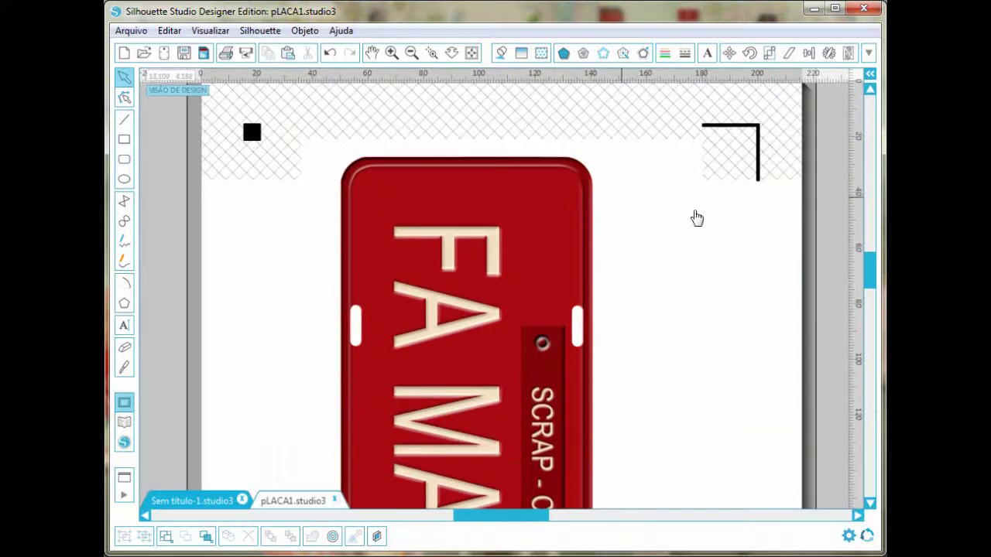
scroll(523, 296, "down", 2)
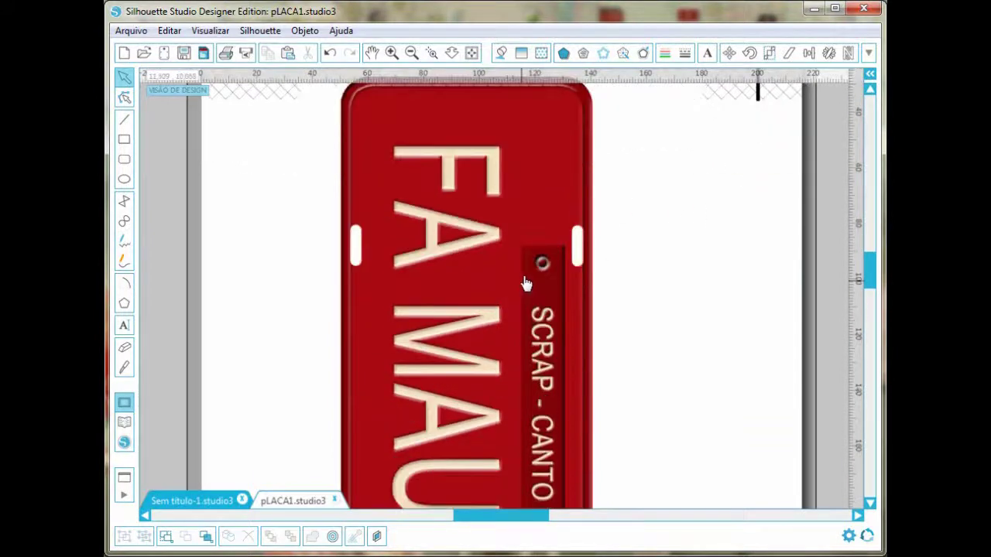
scroll(525, 287, "down", 2)
scroll(527, 283, "down", 2)
scroll(526, 283, "down", 2)
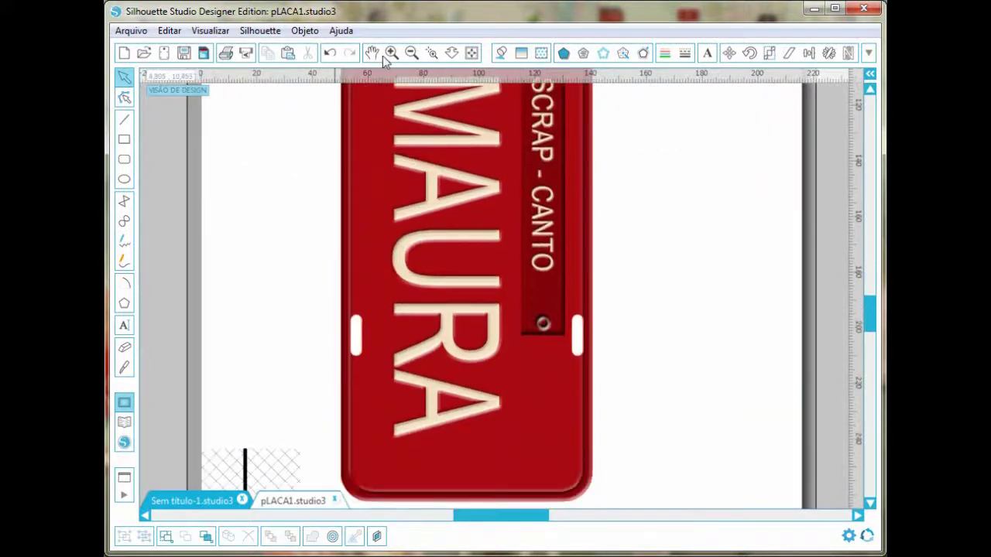
left_click(411, 54)
left_click(411, 55)
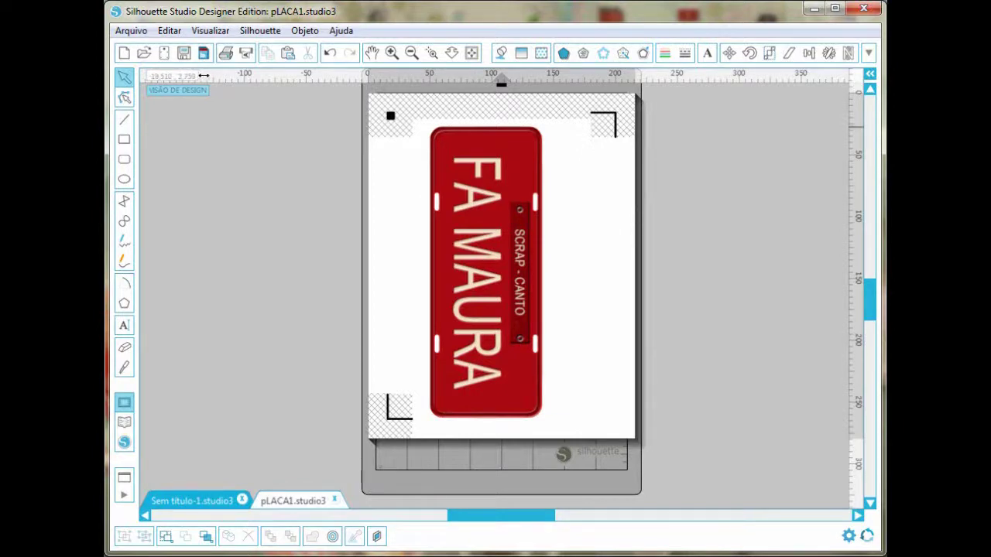
Print the plate on the Xerox Phaser 6000B using A4 Encorpado paper
left_click(227, 56)
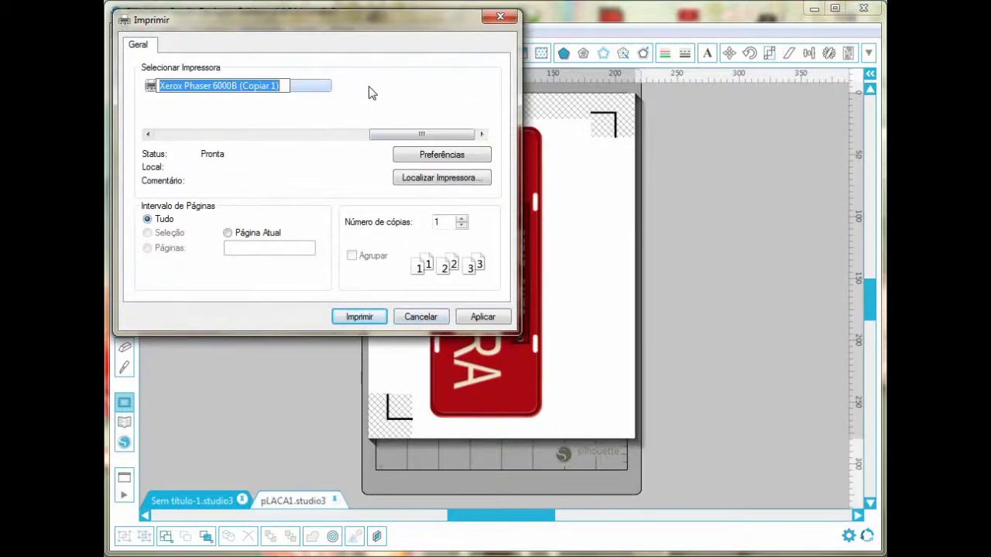
left_click(302, 117)
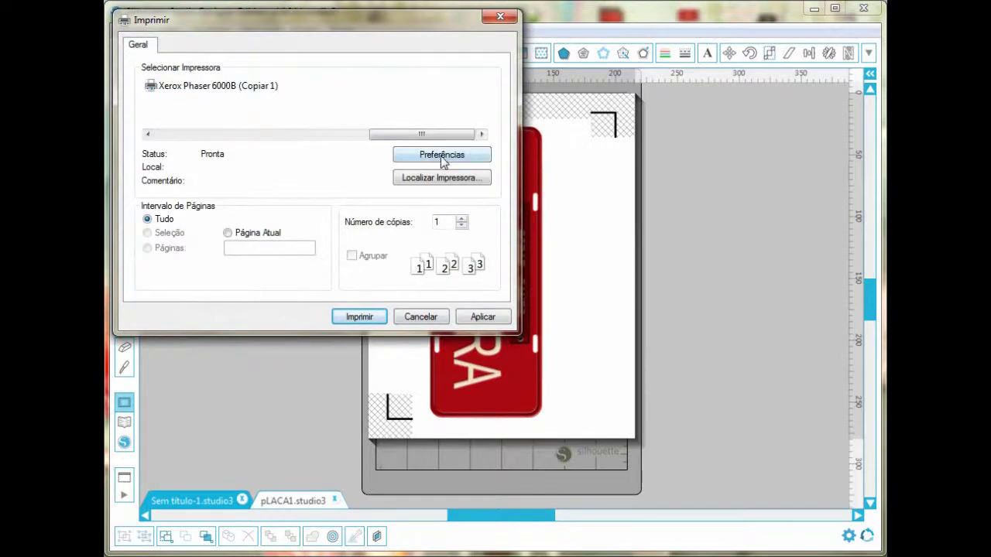
left_click(443, 157)
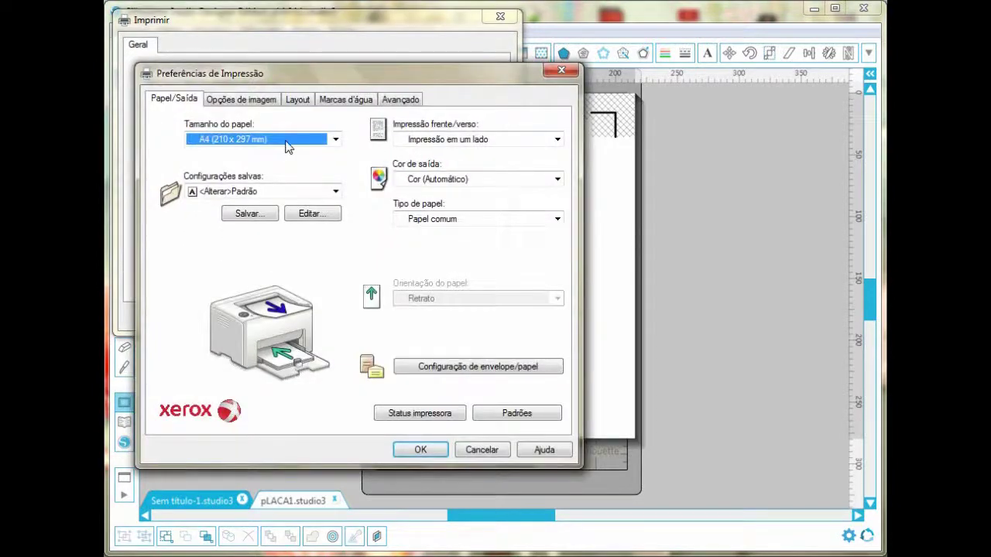
left_click(335, 139)
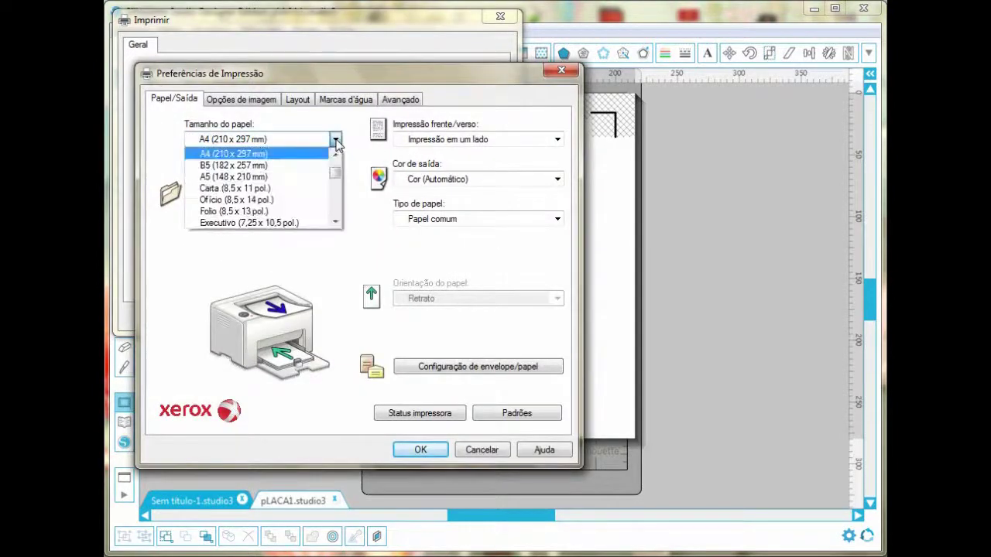
left_click(302, 154)
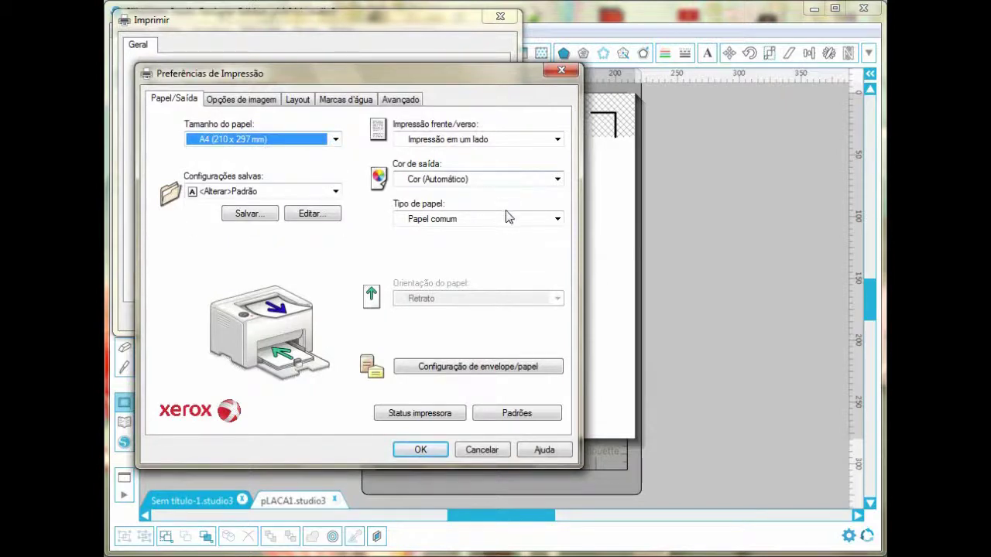
left_click(558, 219)
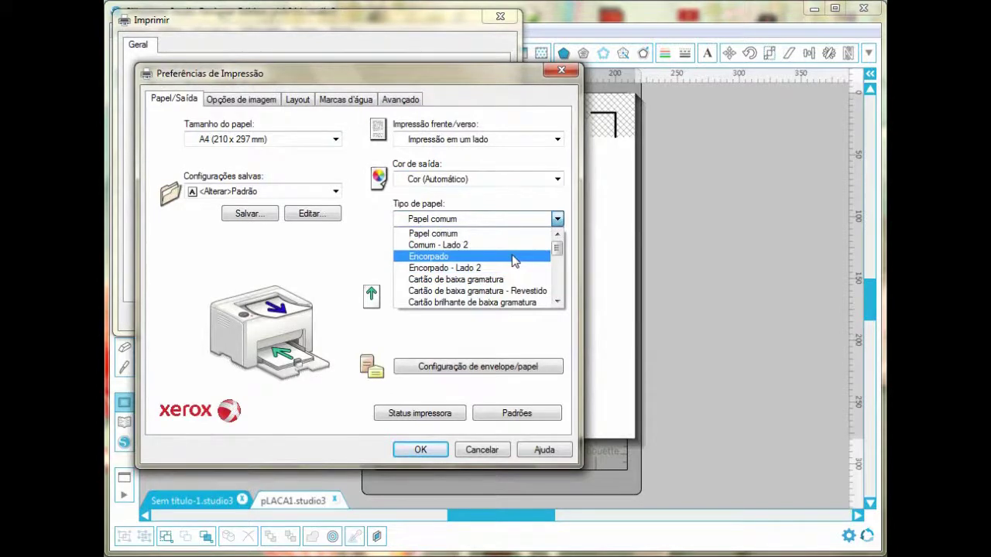
left_click_drag(556, 255, 560, 298)
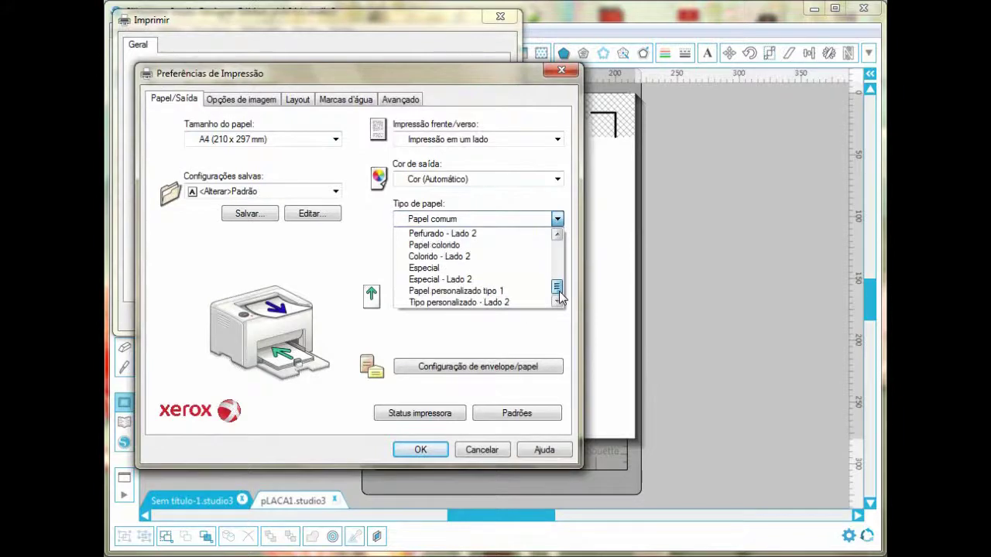
left_click_drag(559, 296, 481, 260)
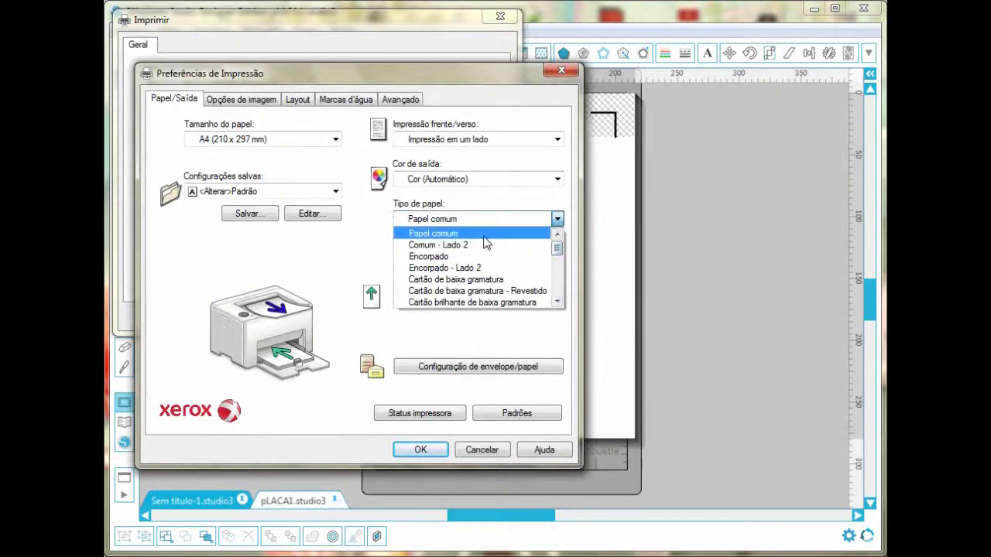
left_click(478, 258)
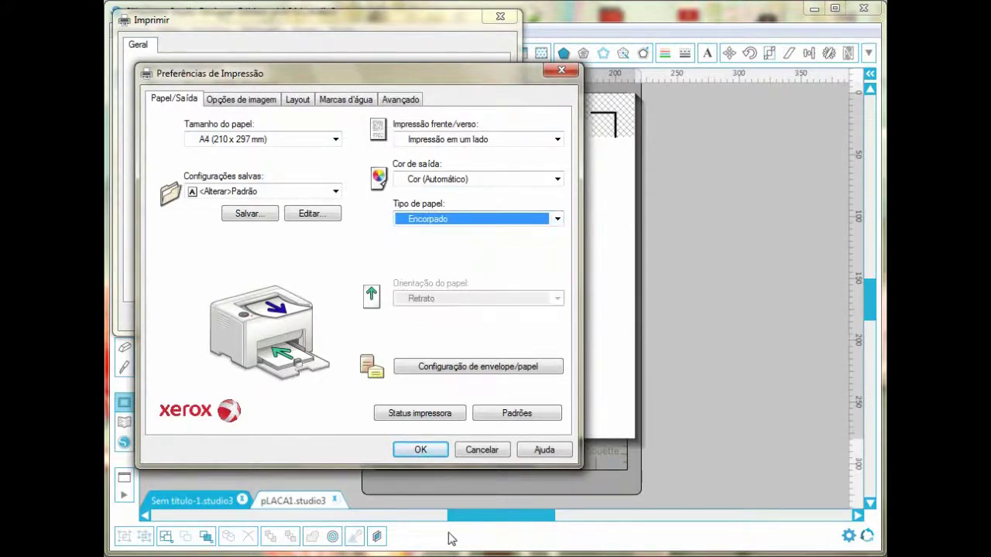
left_click(421, 450)
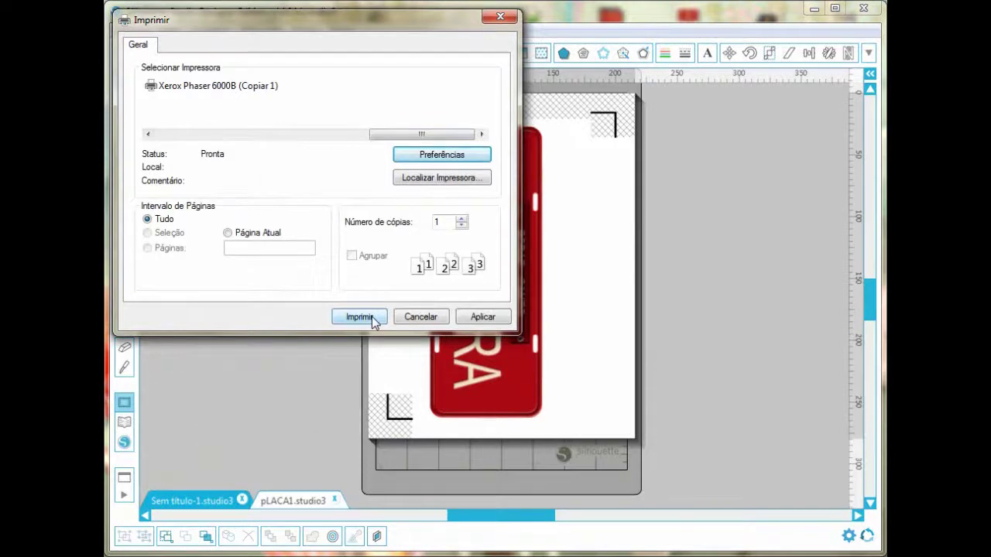
left_click(243, 86)
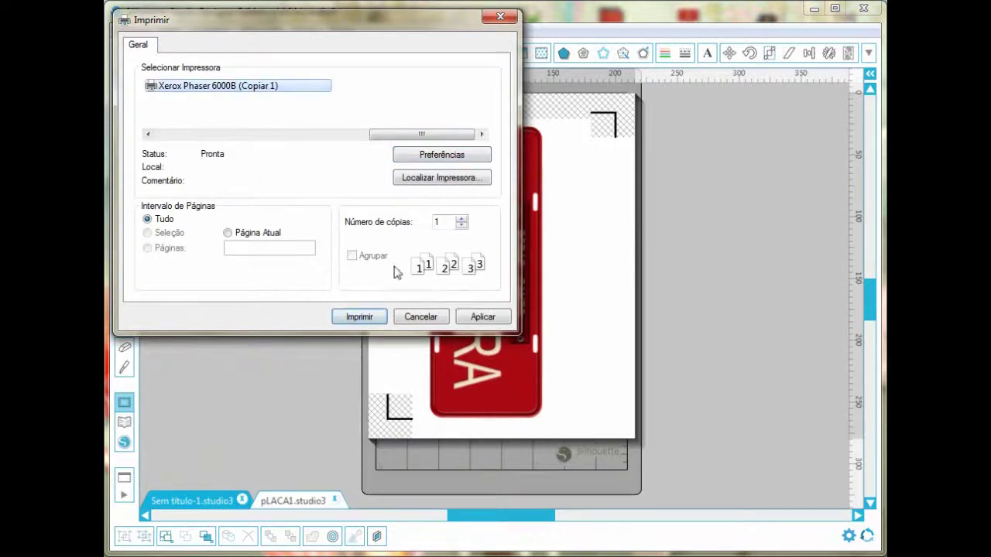
left_click(357, 317)
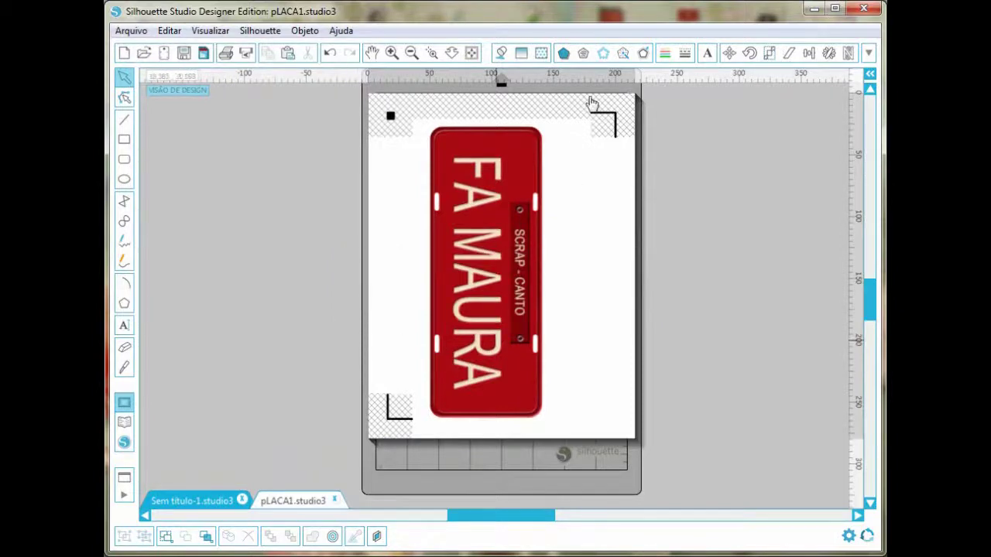
Select the plate and switch cut settings to Avançado, keeping the red lines set to cut
left_click(869, 55)
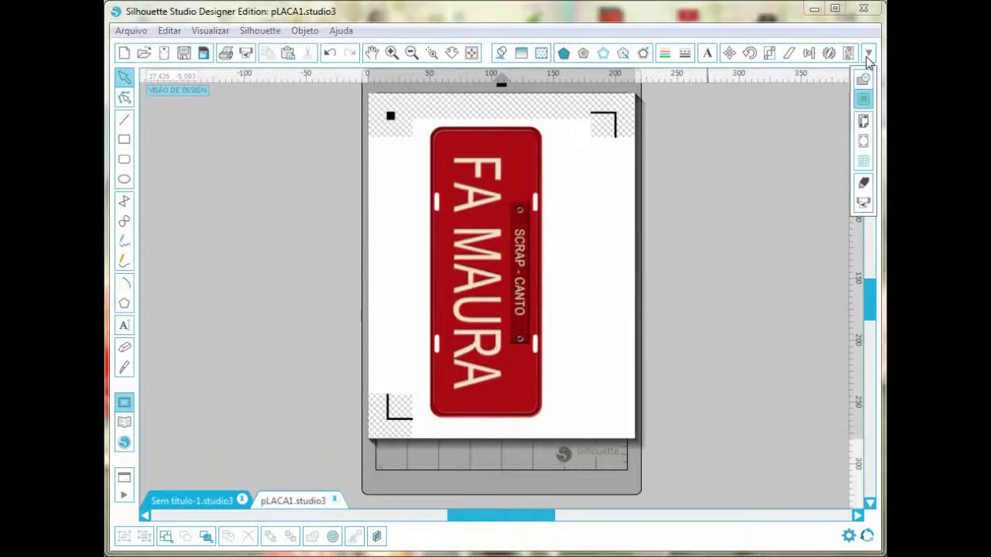
left_click(544, 253)
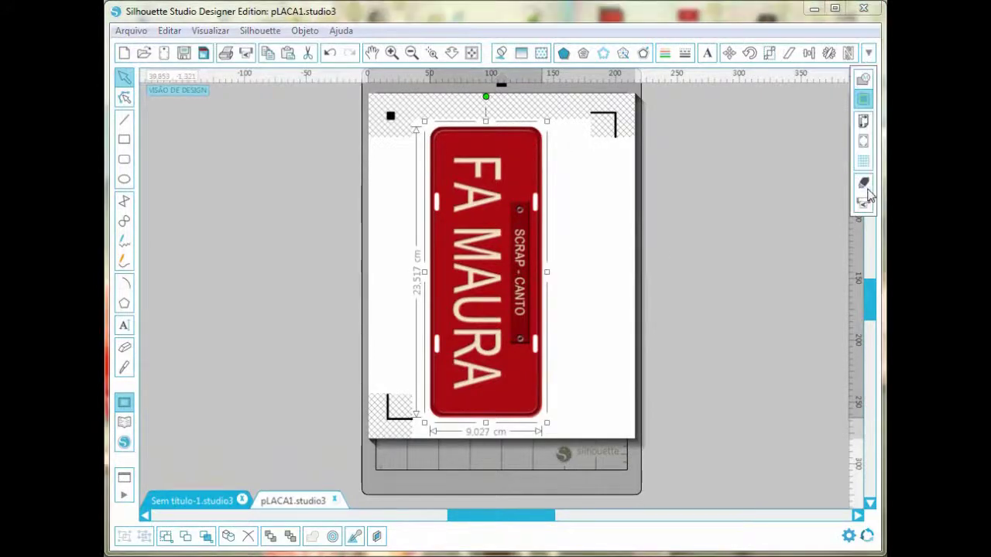
left_click(863, 185)
left_click(647, 188)
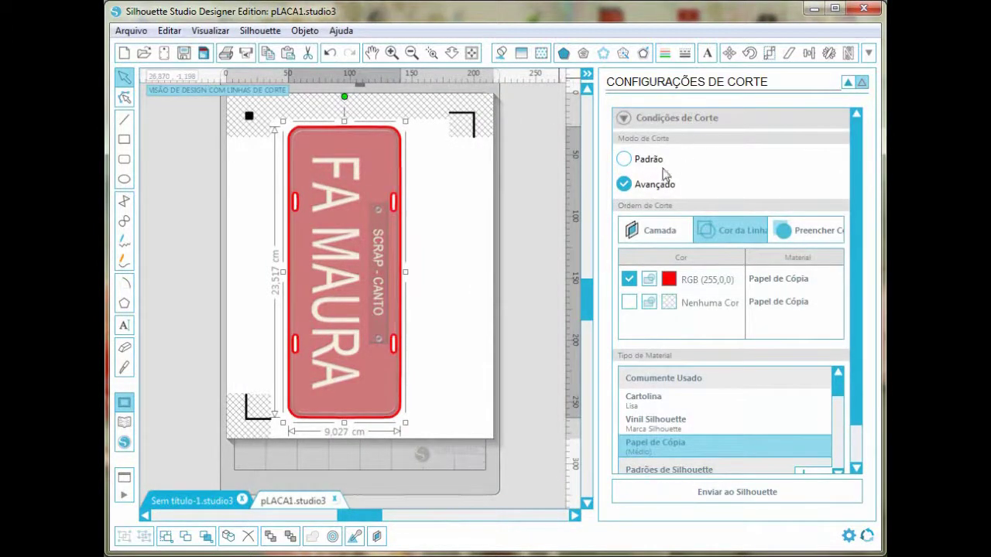
left_click(682, 279)
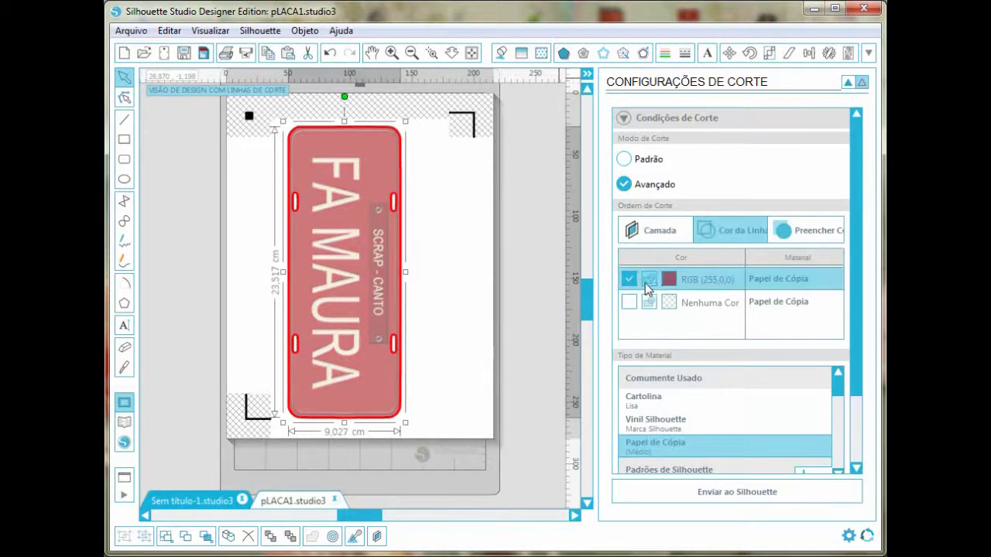
left_click(629, 279)
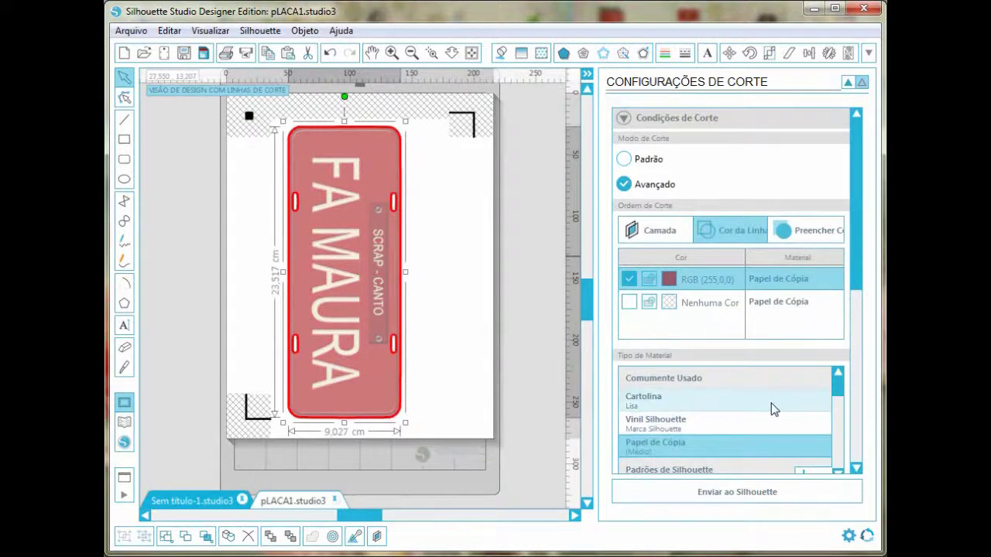
Set the red lines' material to Cartolina texturizada and lower the speed to 1
left_click_drag(842, 396, 842, 410)
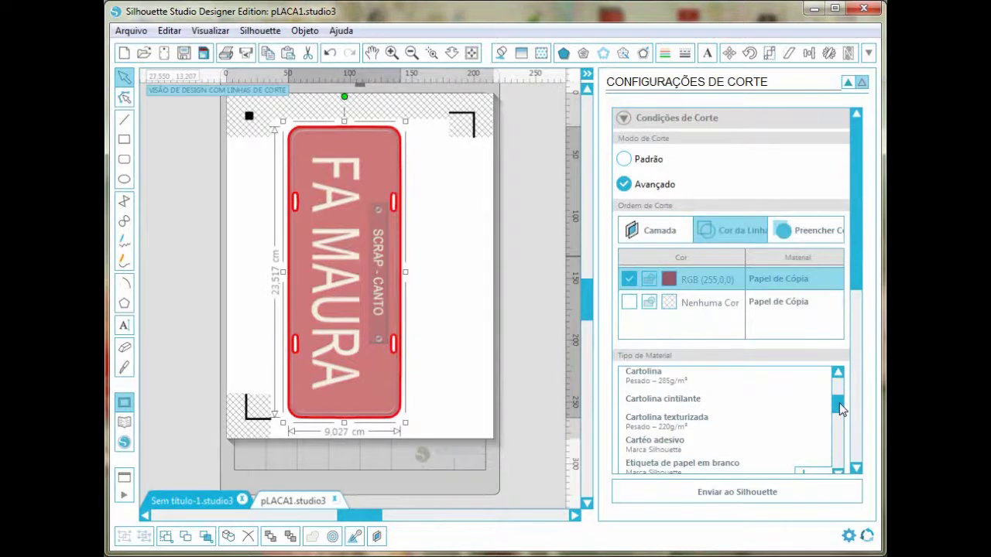
left_click(662, 435)
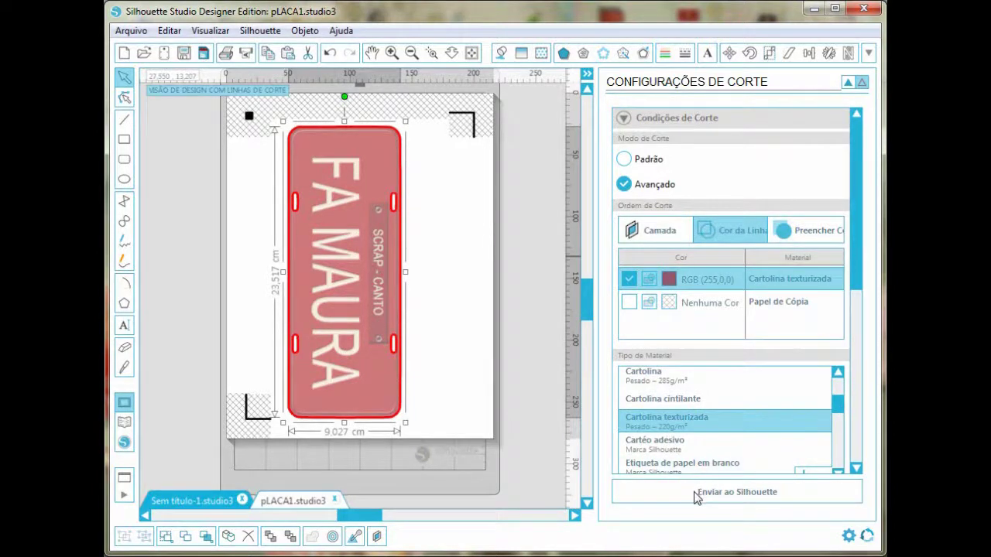
scroll(693, 491, "down", 5)
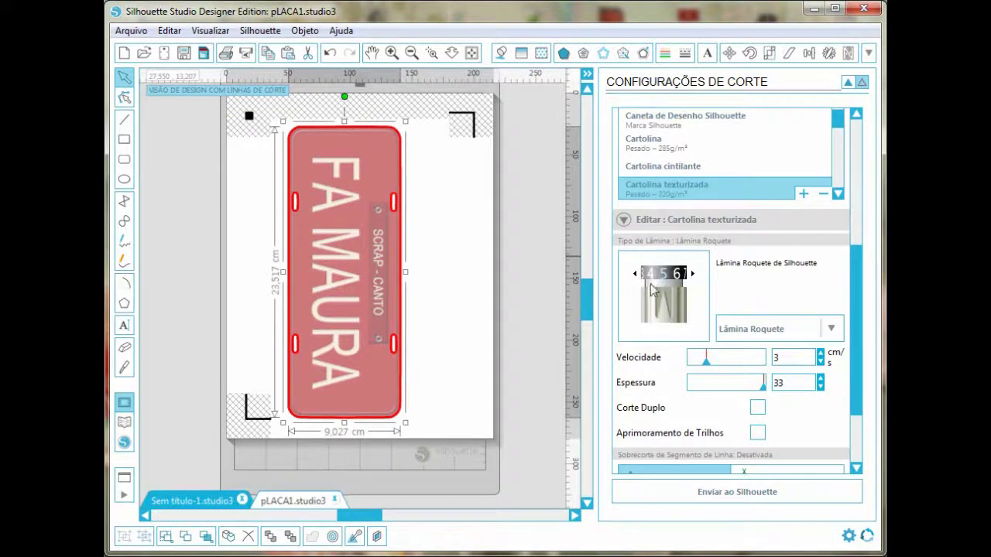
left_click_drag(707, 362, 698, 364)
scroll(859, 391, "down", 2)
scroll(859, 403, "down", 1)
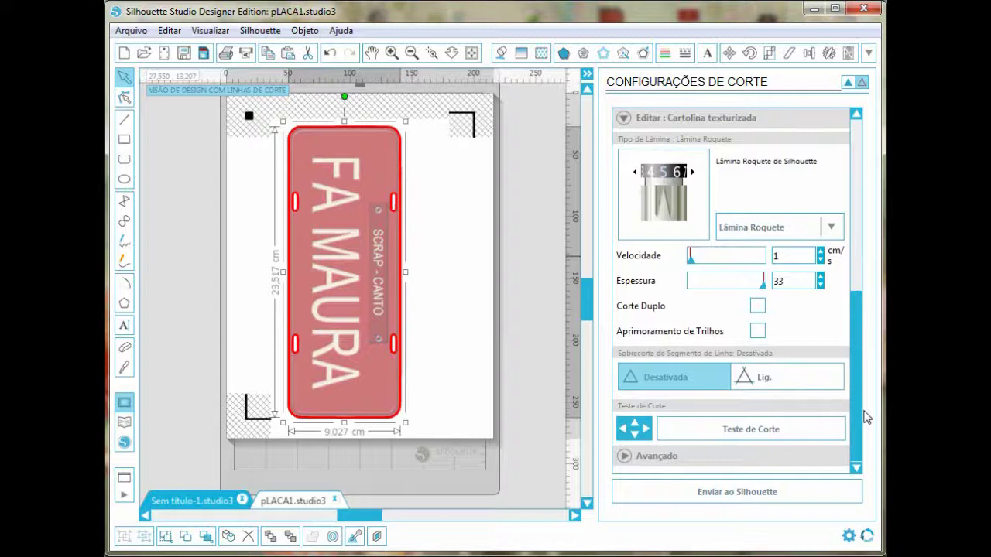
Send the cut job to the Portrait and clear the job that failed registration
left_click(718, 496)
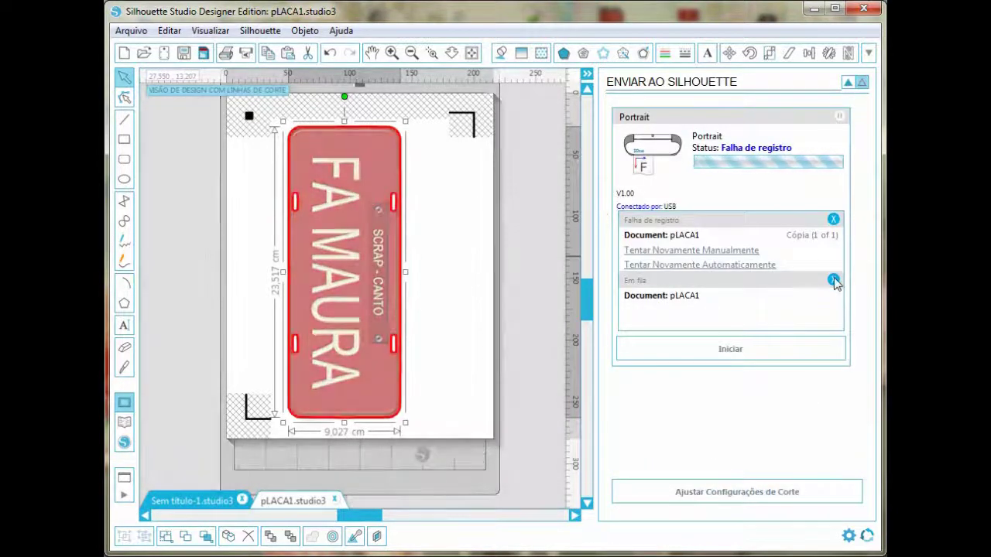
left_click(833, 220)
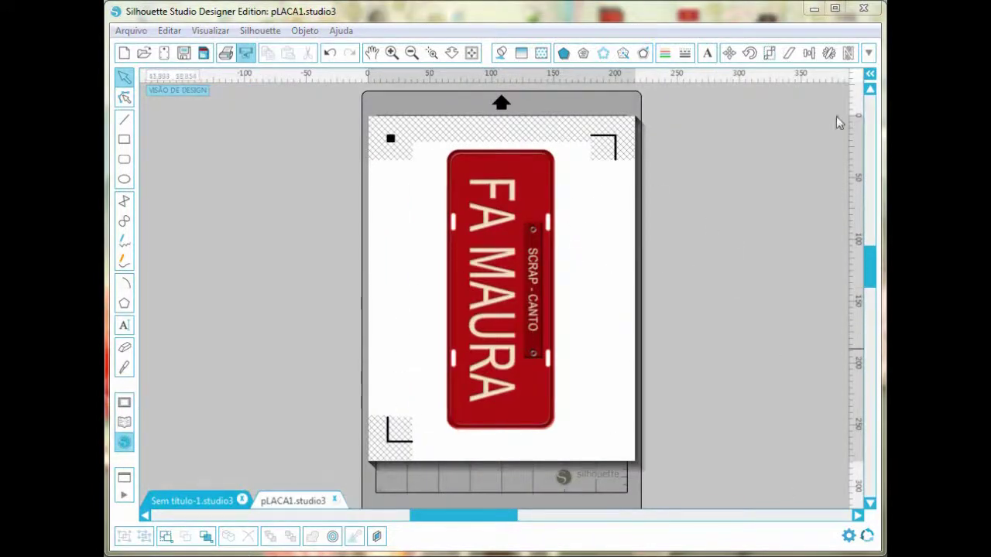
left_click(870, 55)
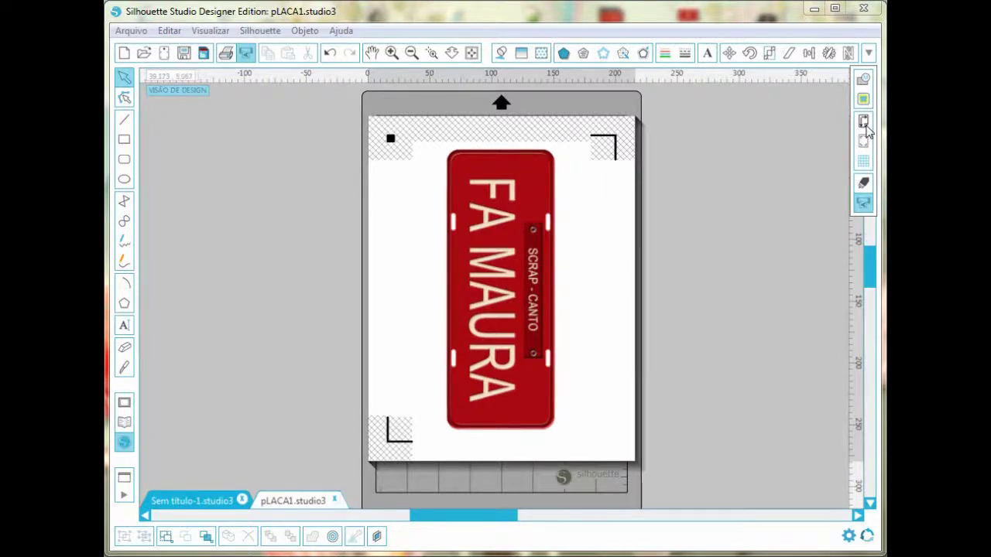
Set the registration mark Estilo to Desativada
left_click(863, 140)
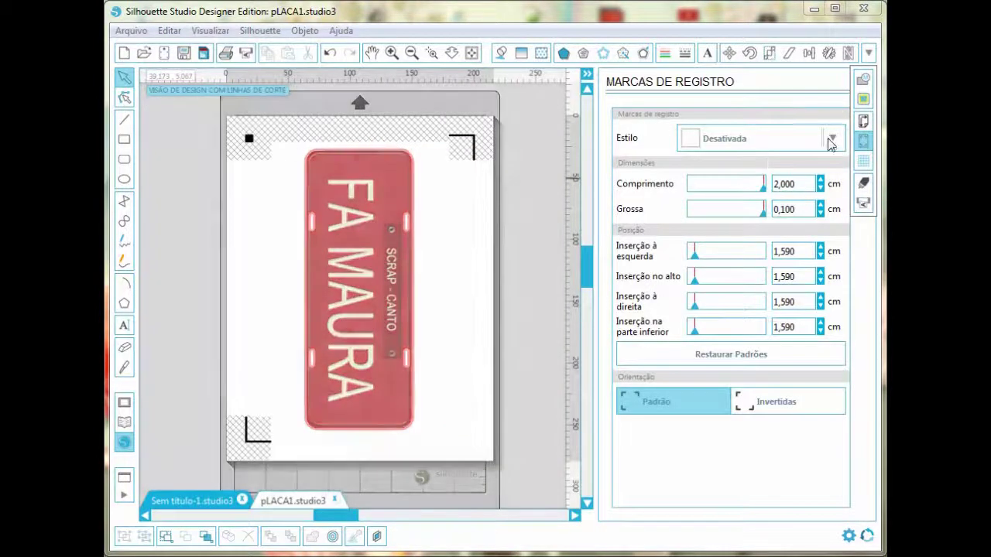
left_click(832, 140)
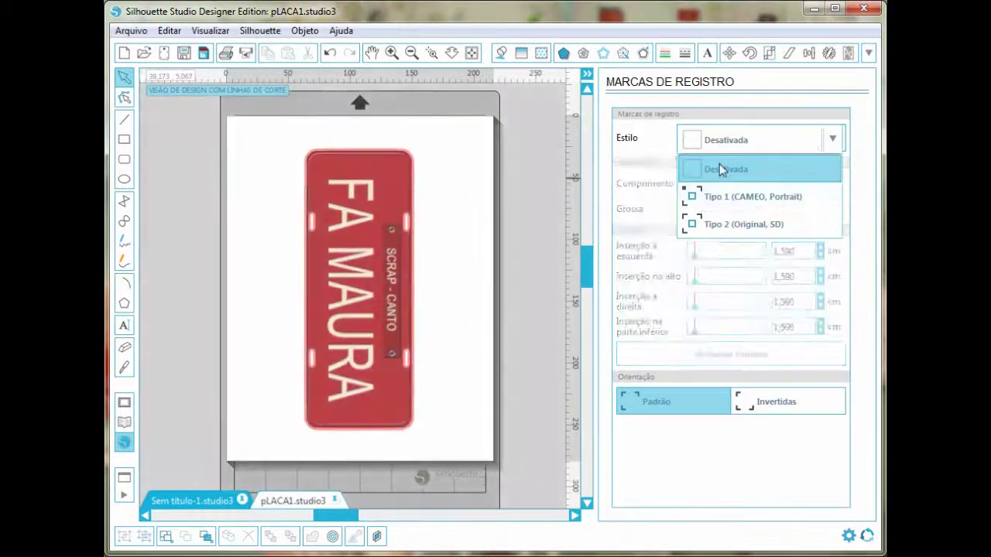
left_click(720, 169)
Delete the printed plate image, leaving only the red cut outline
left_click(395, 255)
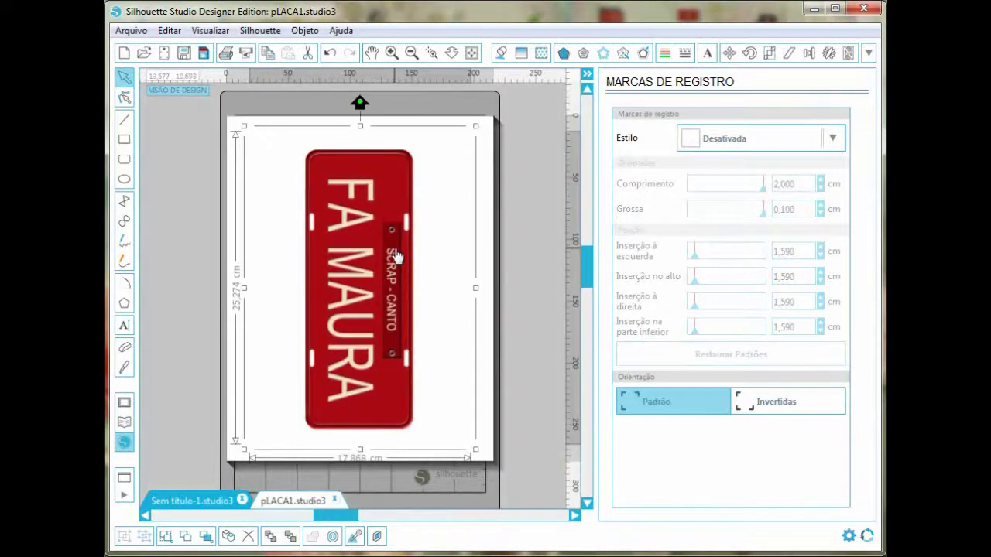
key("Delete")
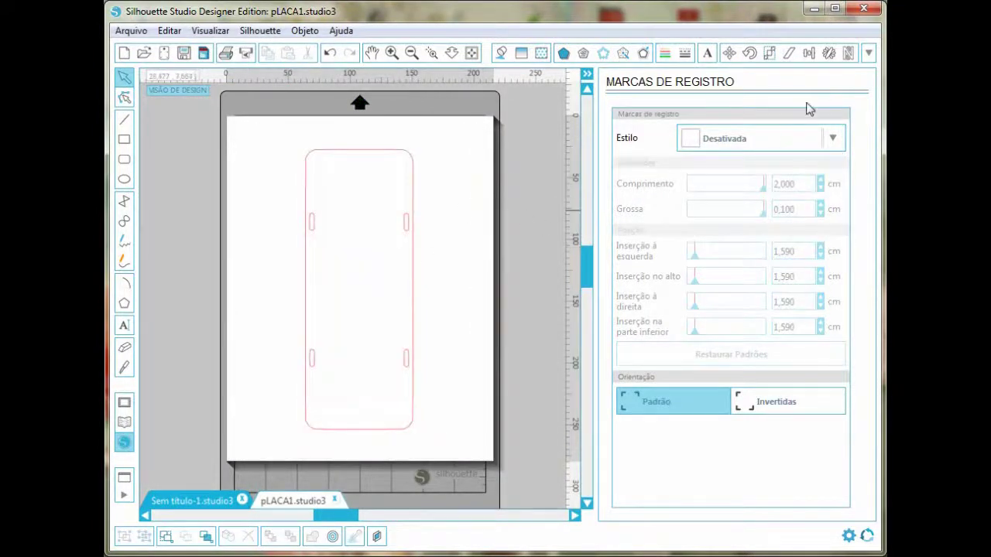
left_click(871, 53)
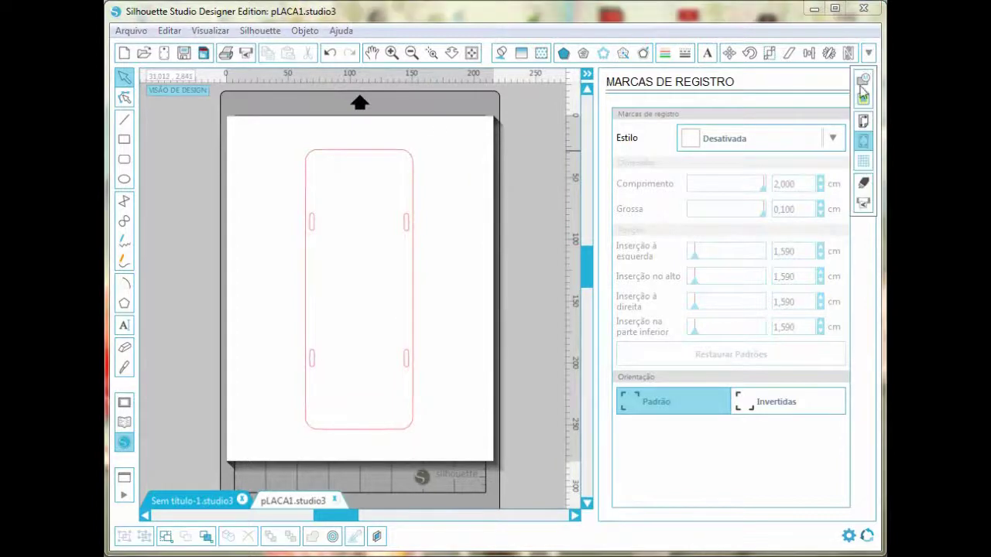
left_click(865, 184)
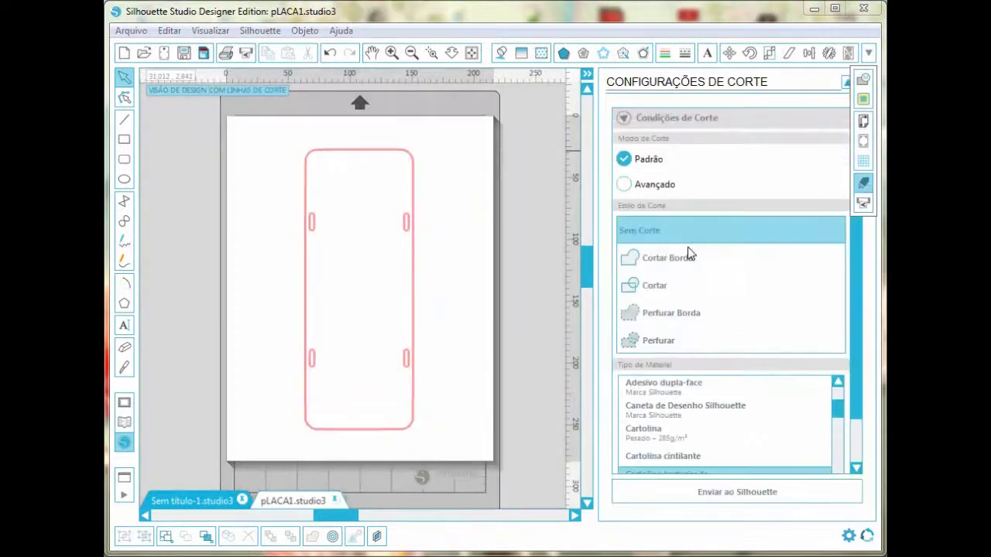
In Advanced mode, raise the blade depth for the RGB(255,0,0) red line's Cartolina texturizada setting
left_click(655, 188)
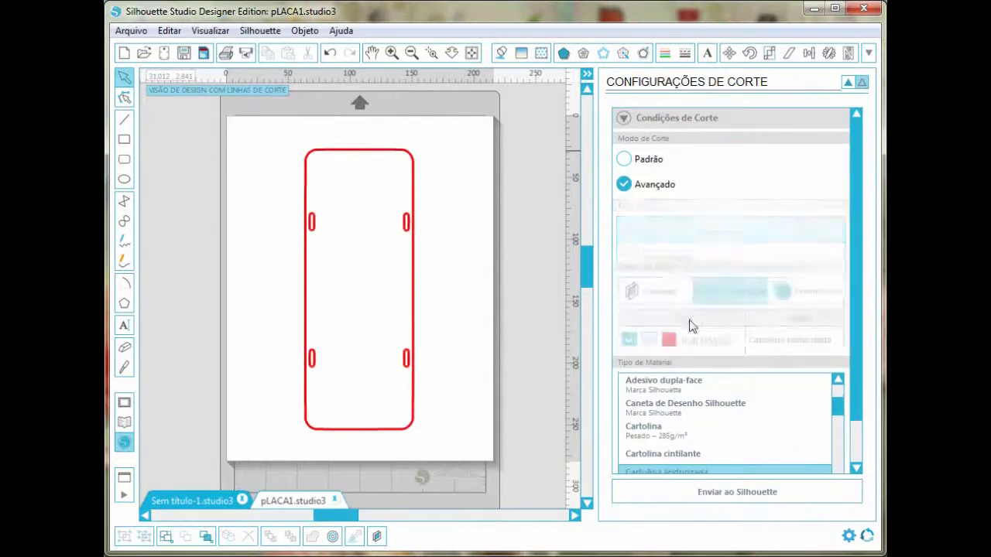
left_click(756, 282)
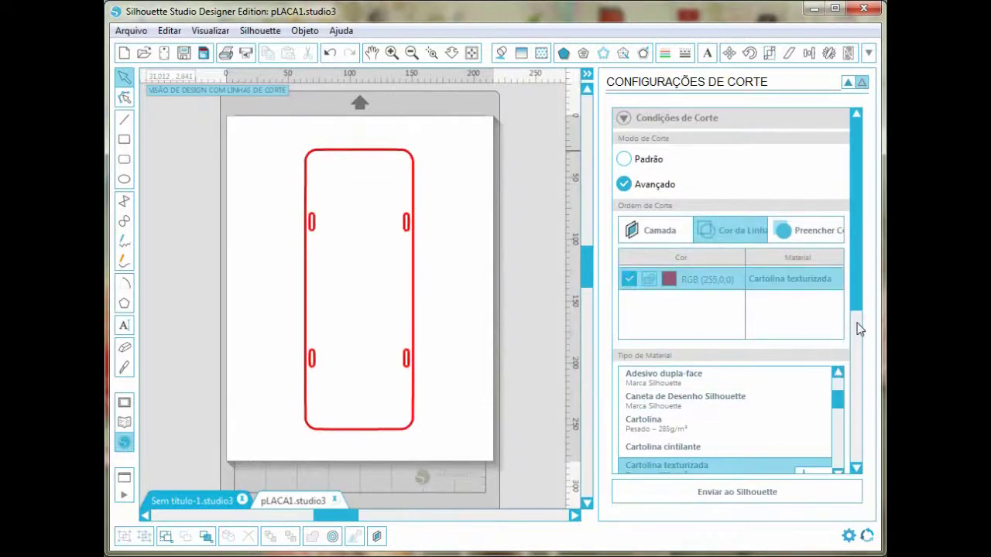
scroll(858, 298, "down", 1)
scroll(858, 298, "down", 5)
scroll(851, 333, "down", 5)
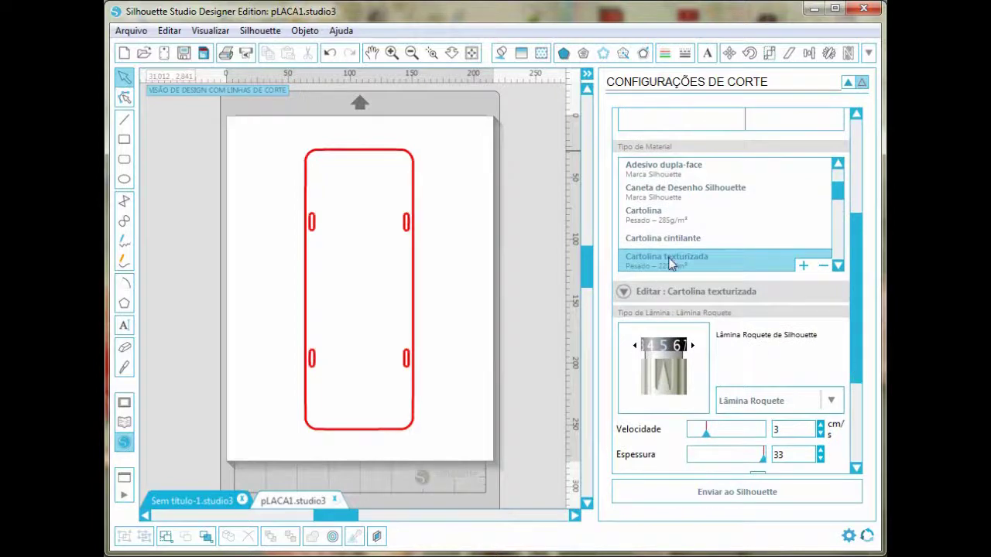
left_click(693, 347)
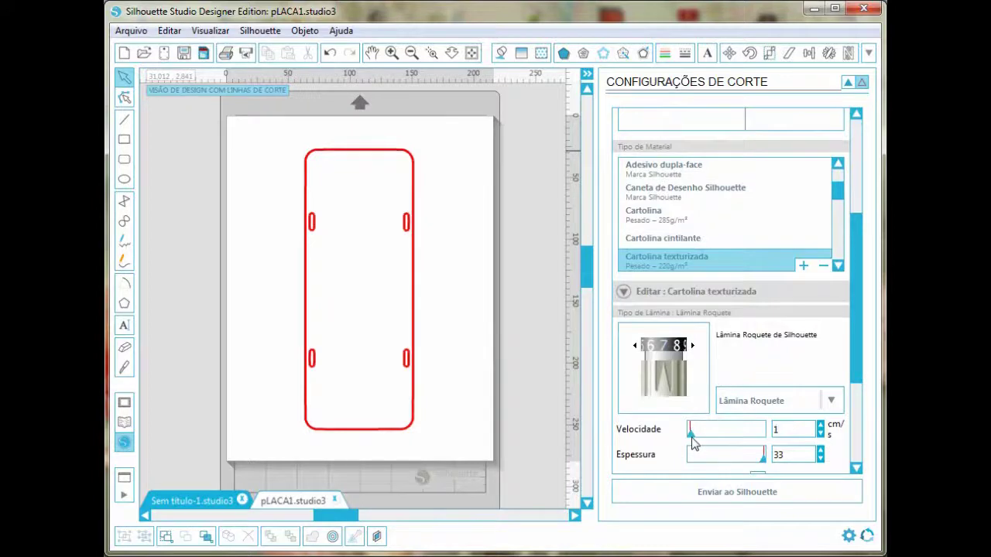
left_click_drag(859, 385, 873, 463)
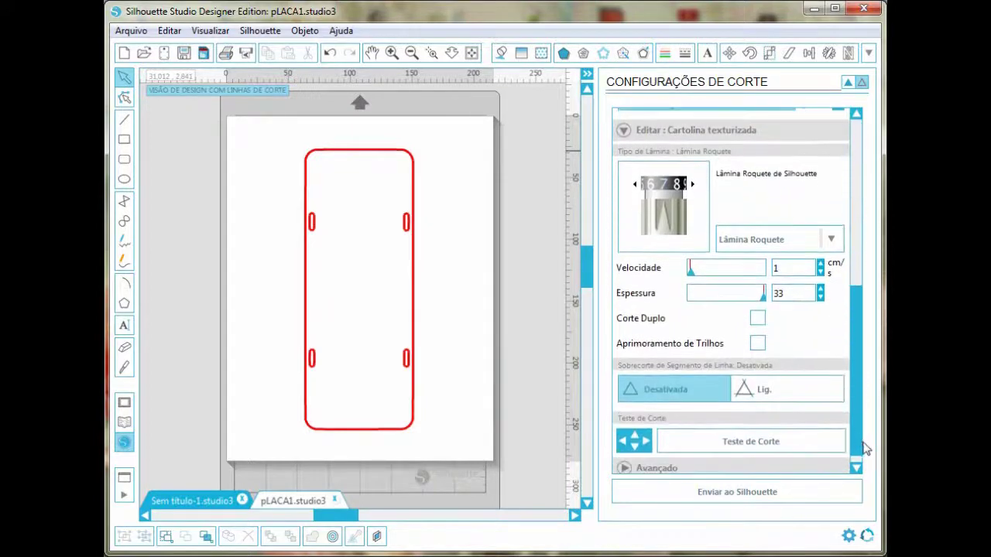